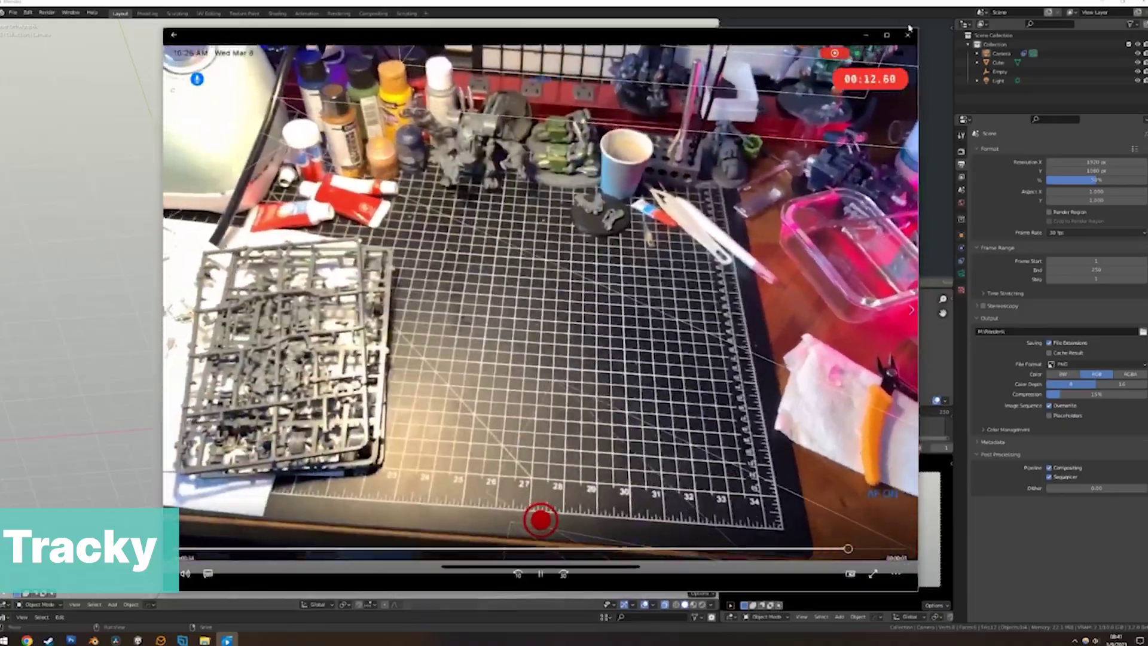
Preview the video clips of the 2296400 recording one after another
click(908, 35)
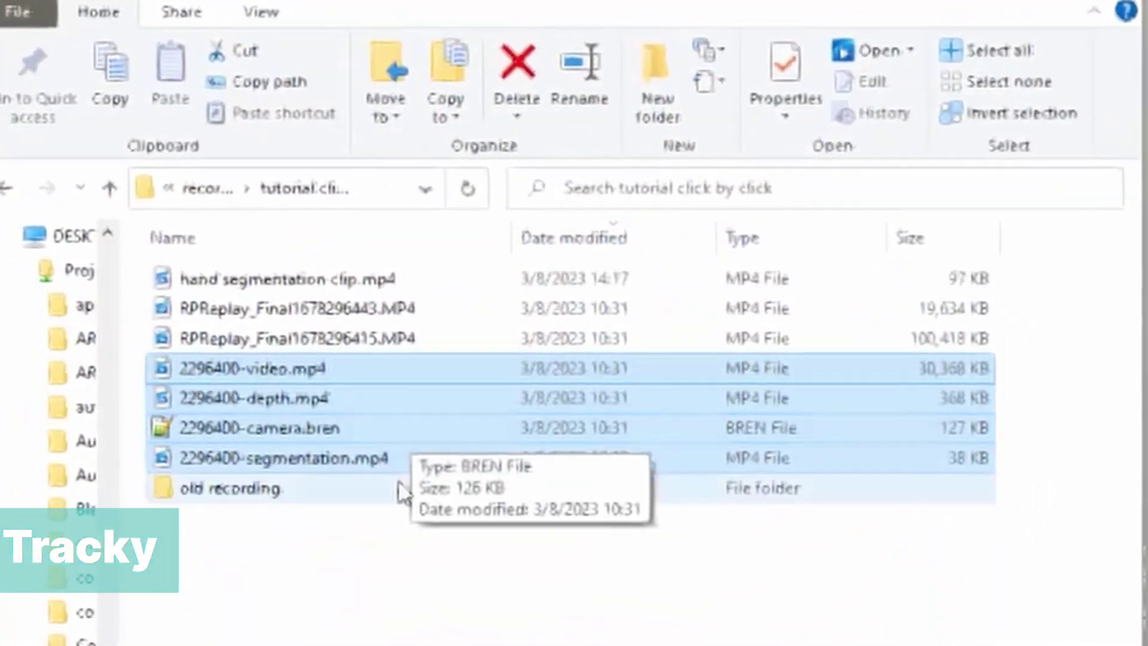
double_click(380, 461)
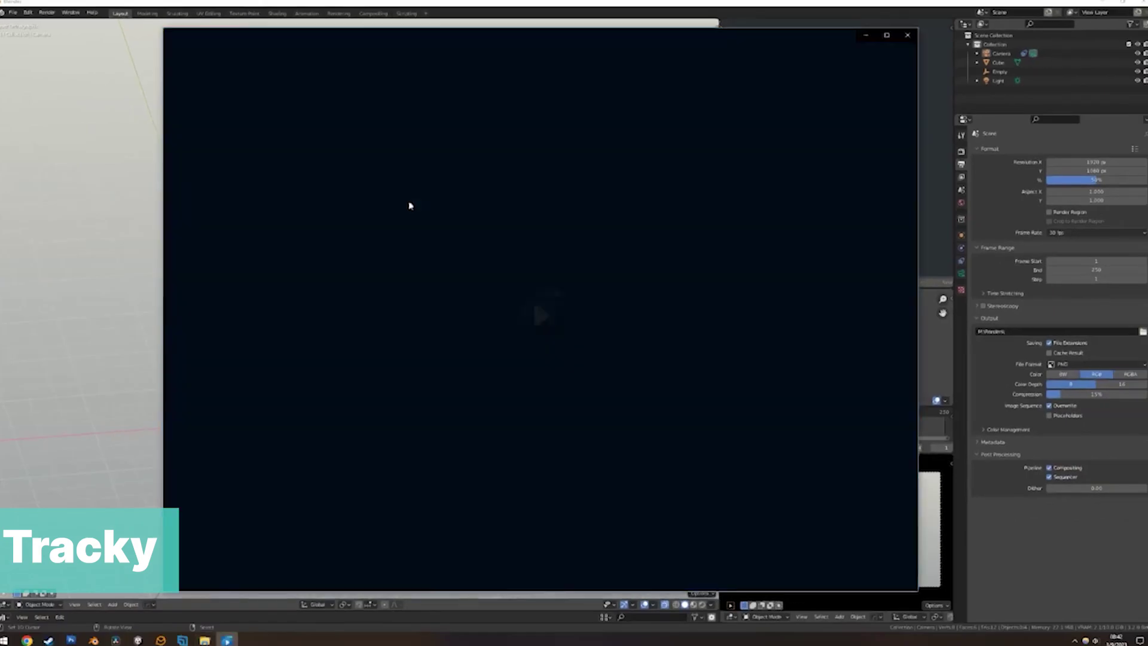
click(906, 35)
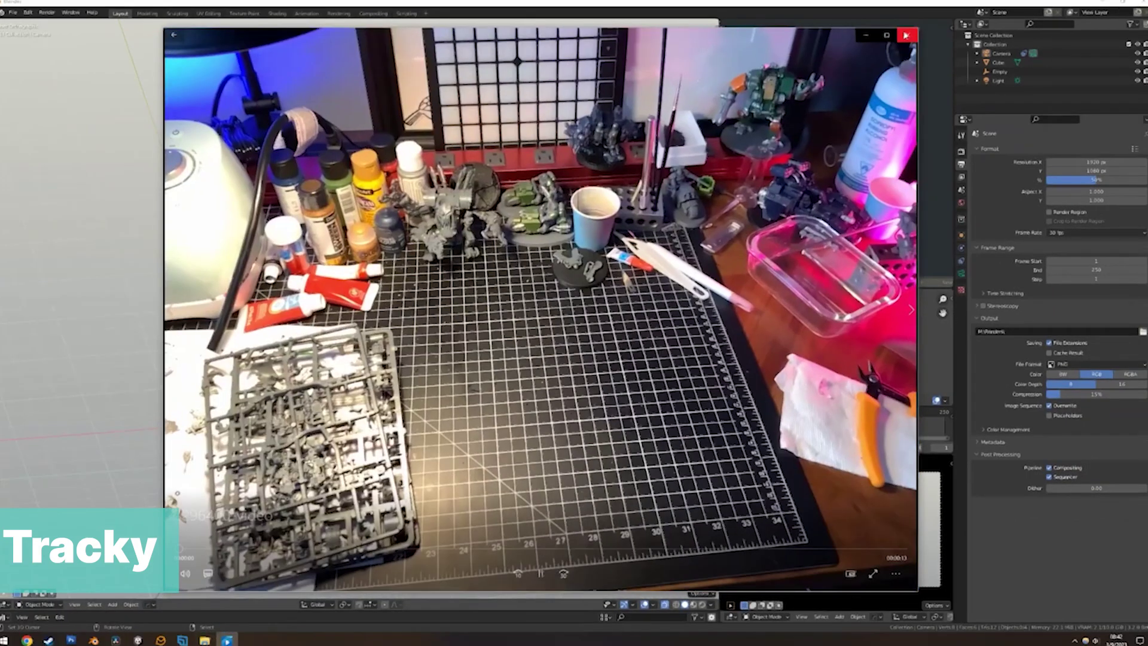
click(907, 35)
double_click(409, 223)
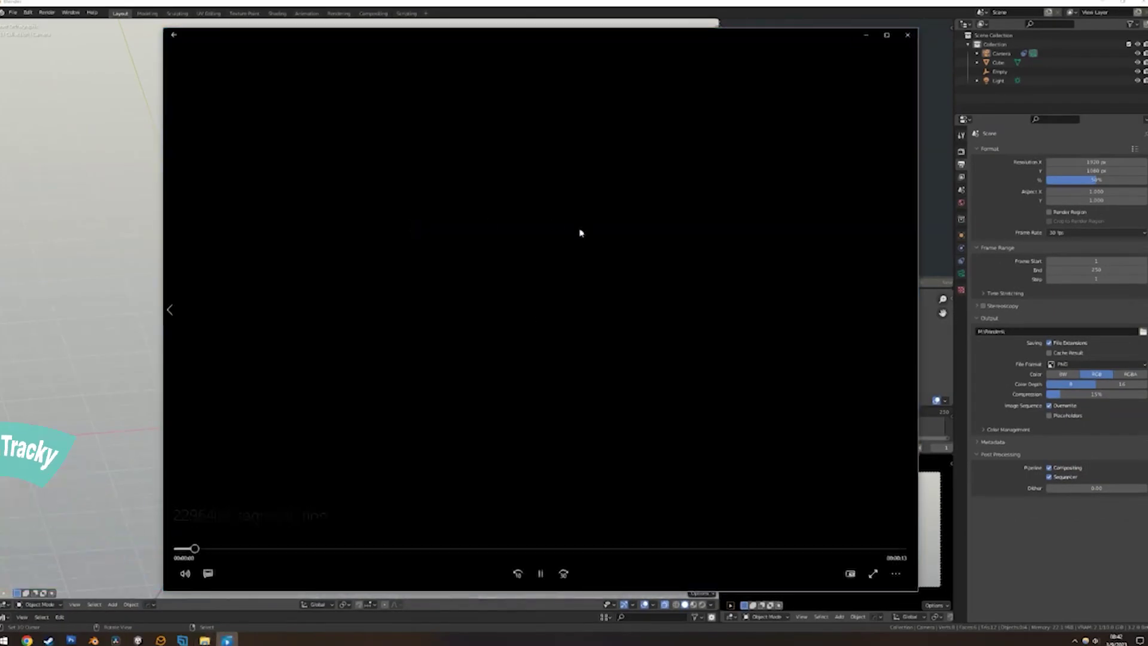
click(906, 35)
double_click(409, 221)
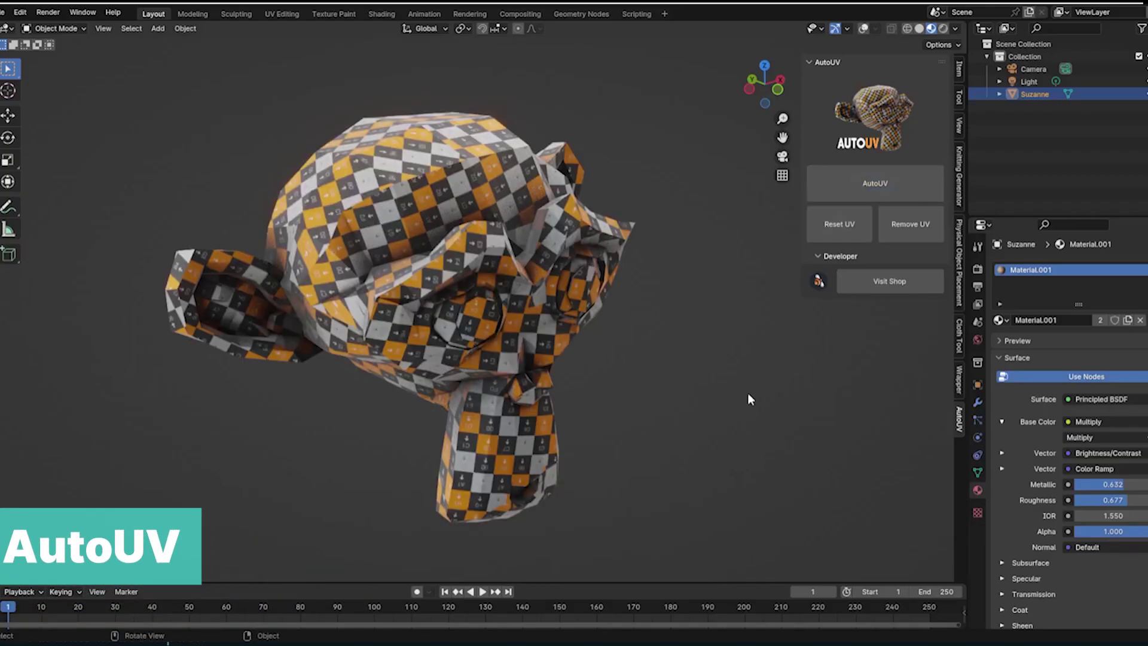
middle_drag(661, 415, 123, 345)
middle_drag(414, 345, 658, 382)
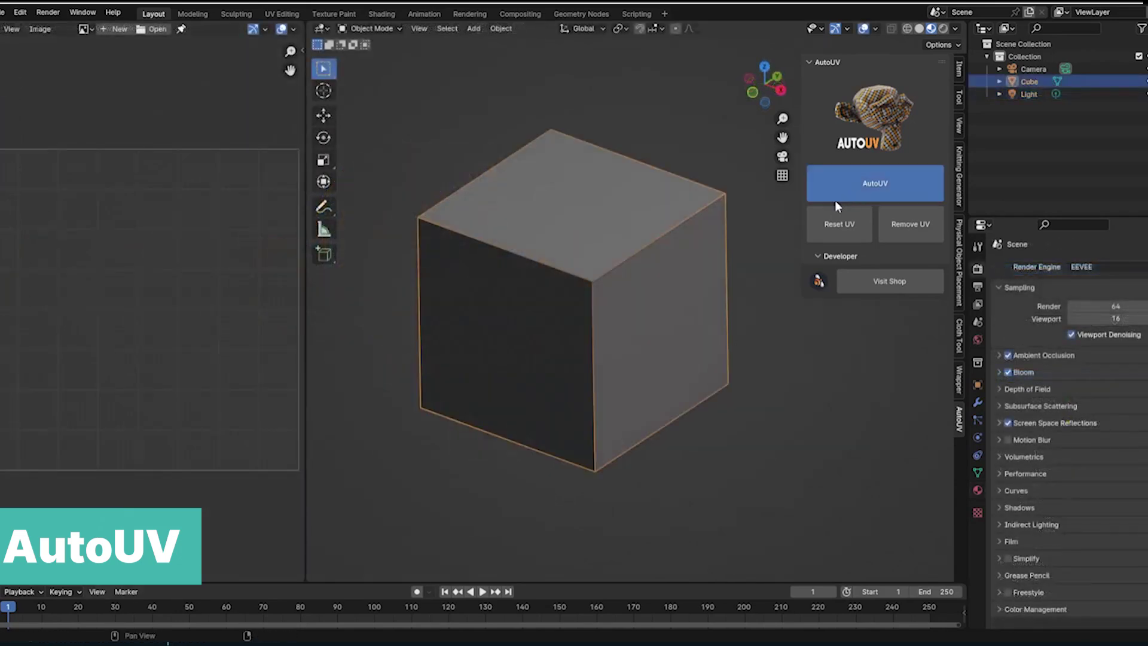
Unwrap the cube with AutoUV and inspect its checker texture and UV islands in Edit Mode
click(835, 200)
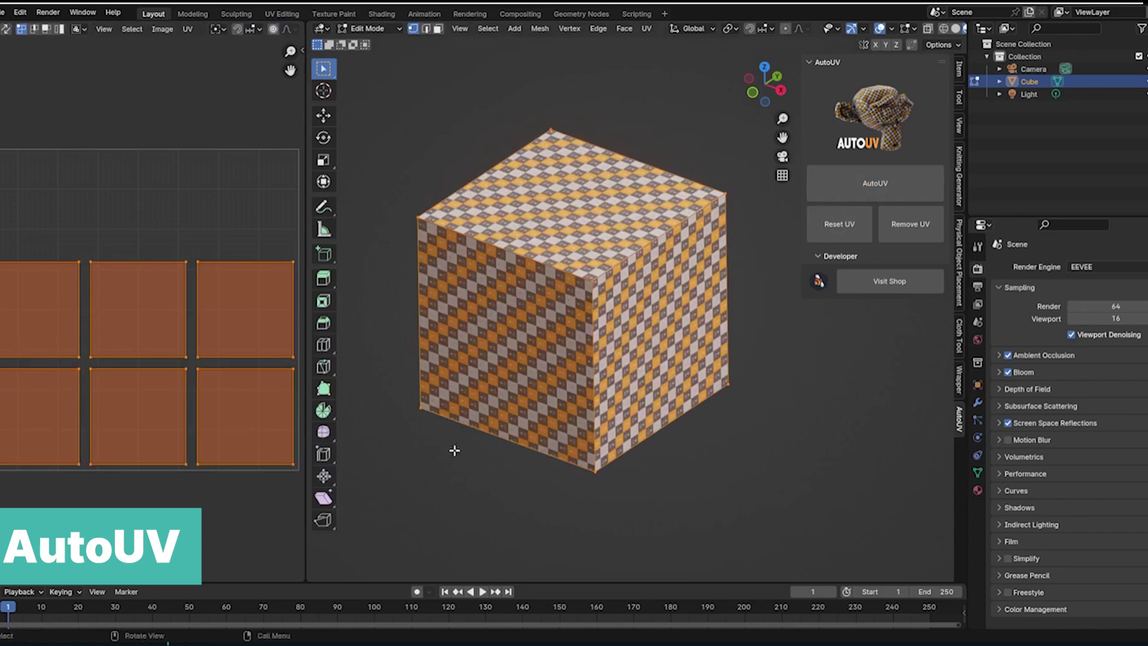
key(Tab)
scroll(546, 387, down, 3)
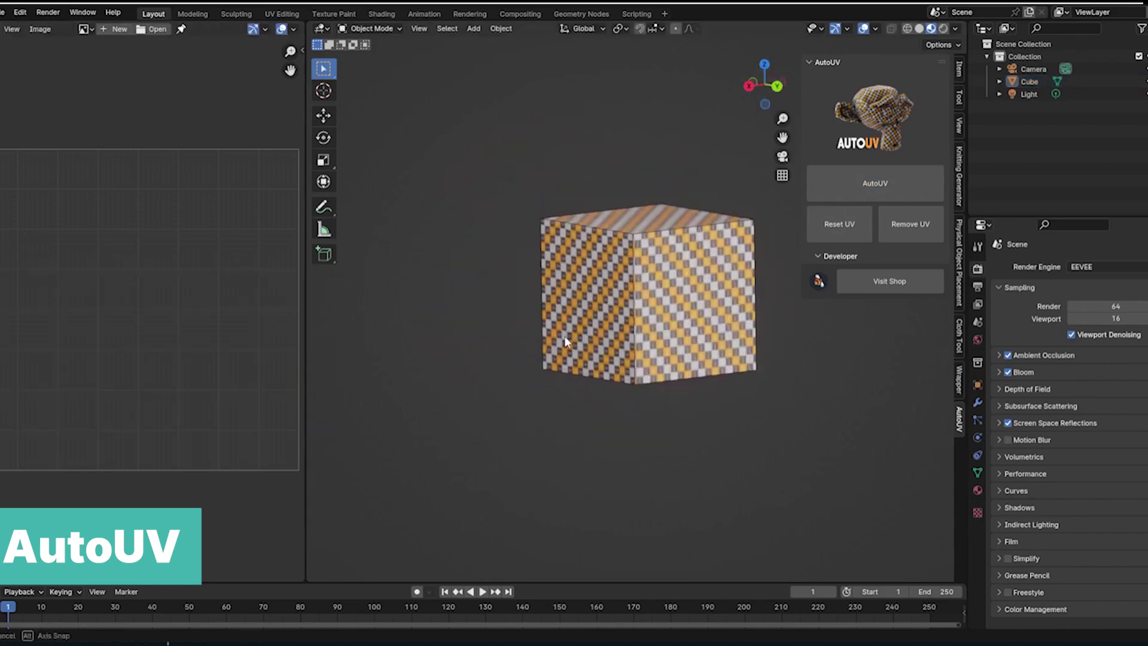
key(a)
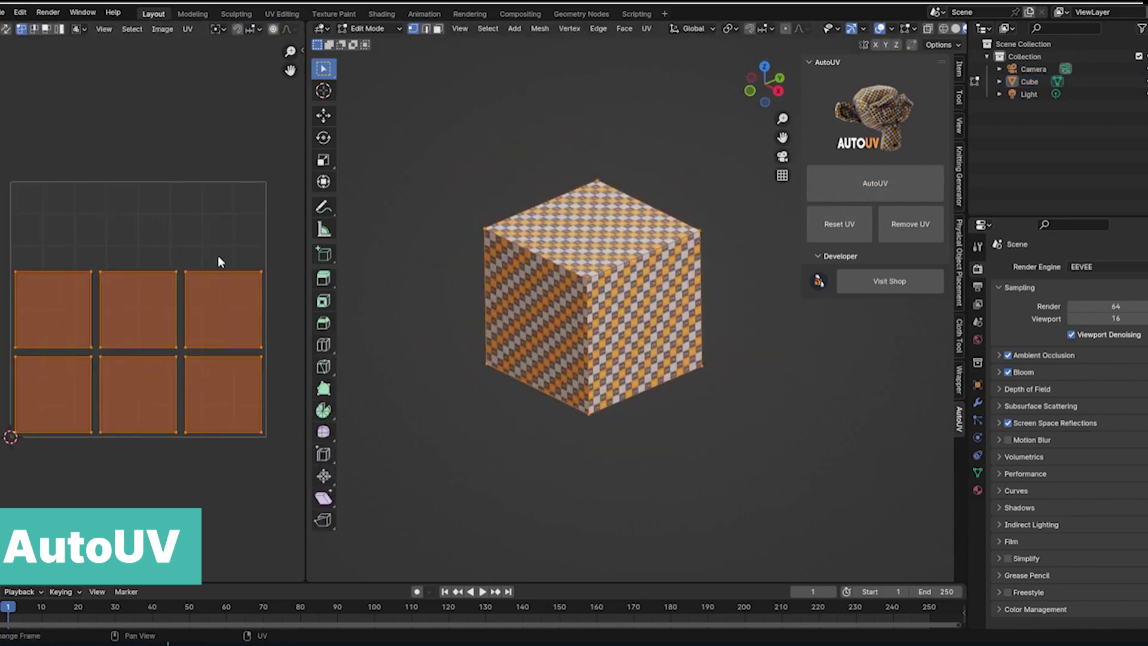
key(Tab)
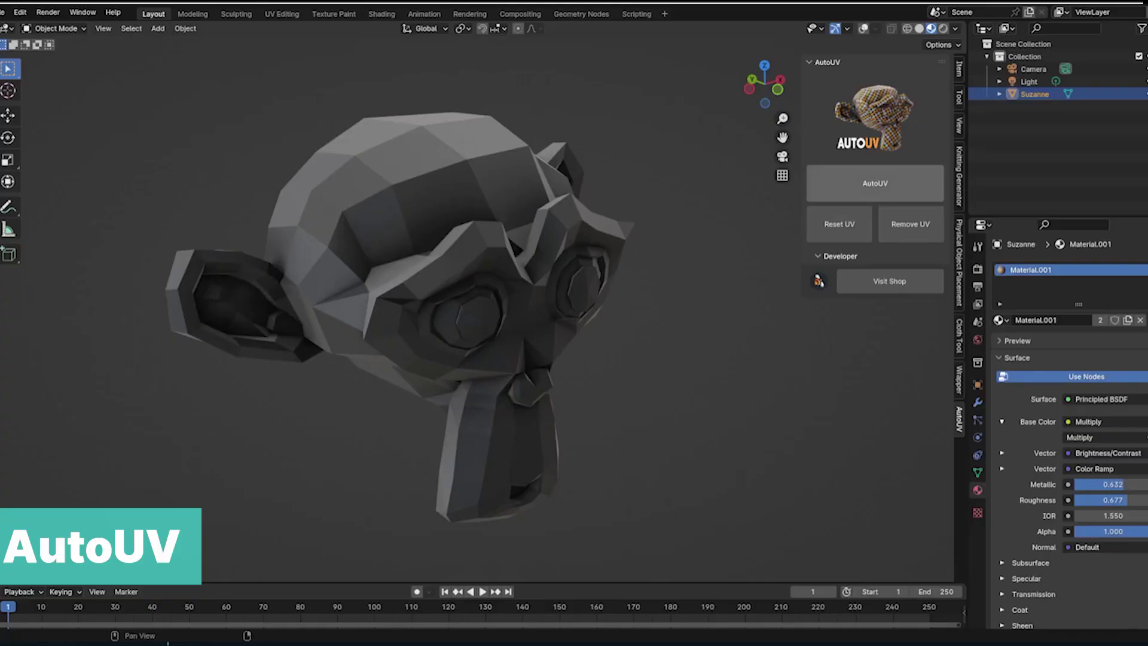
Unwrap the Suzanne monkey head with AutoUV
click(875, 183)
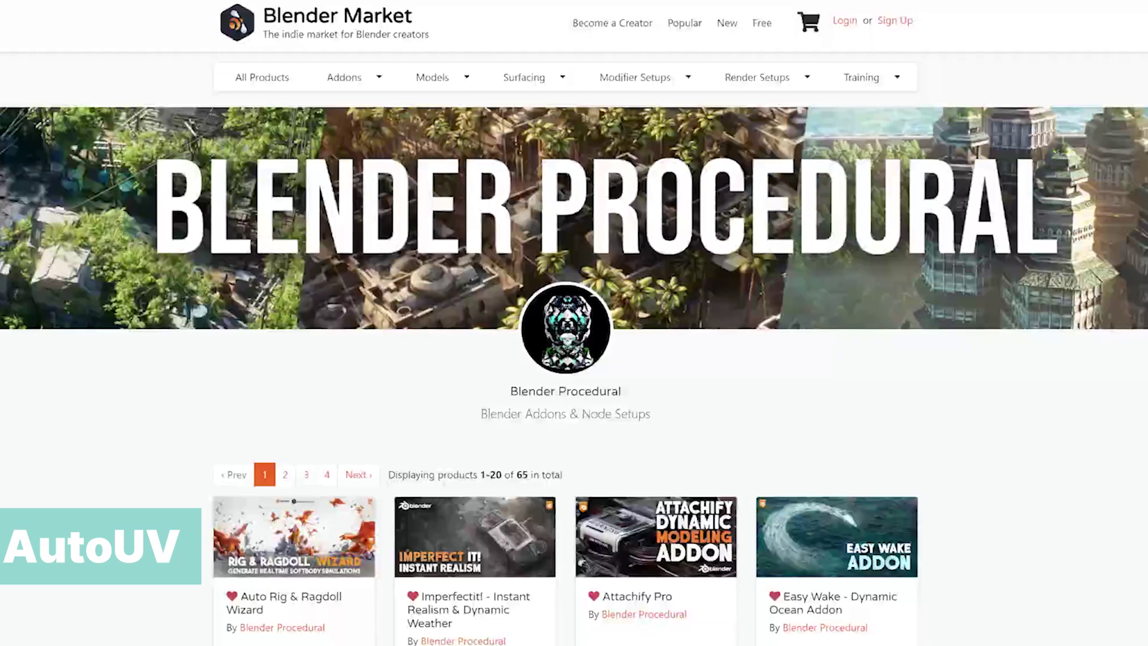
Browse the Blender Procedural creator page on Blender Market and examine its add-on listings
scroll(1118, 420, down, 3)
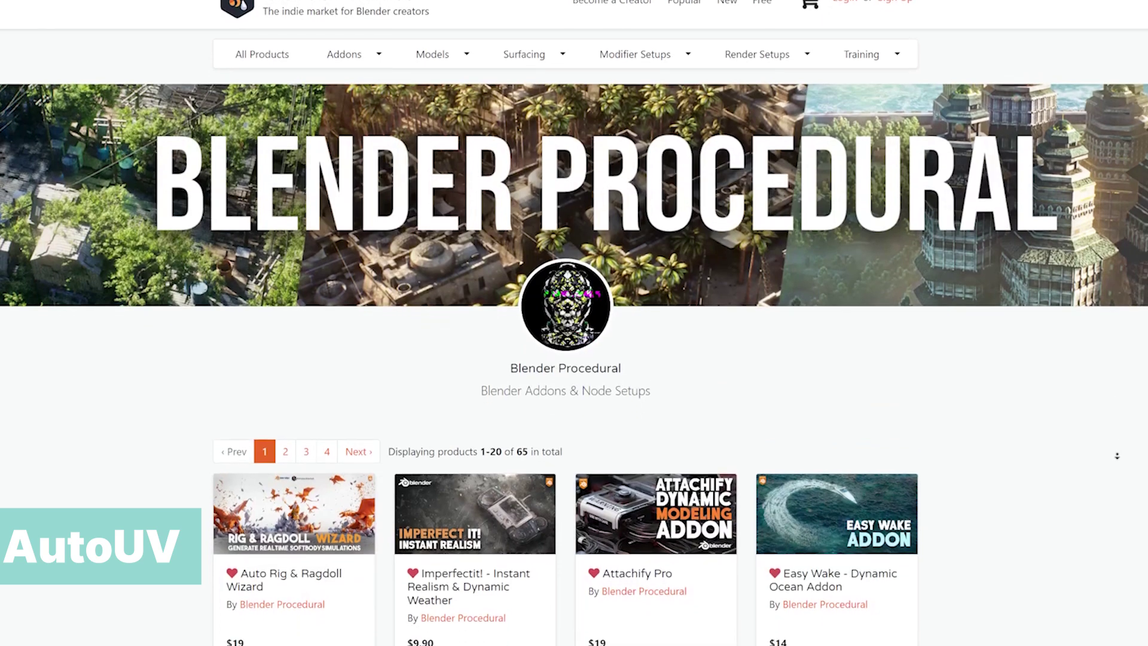
scroll(1116, 465, down, 5)
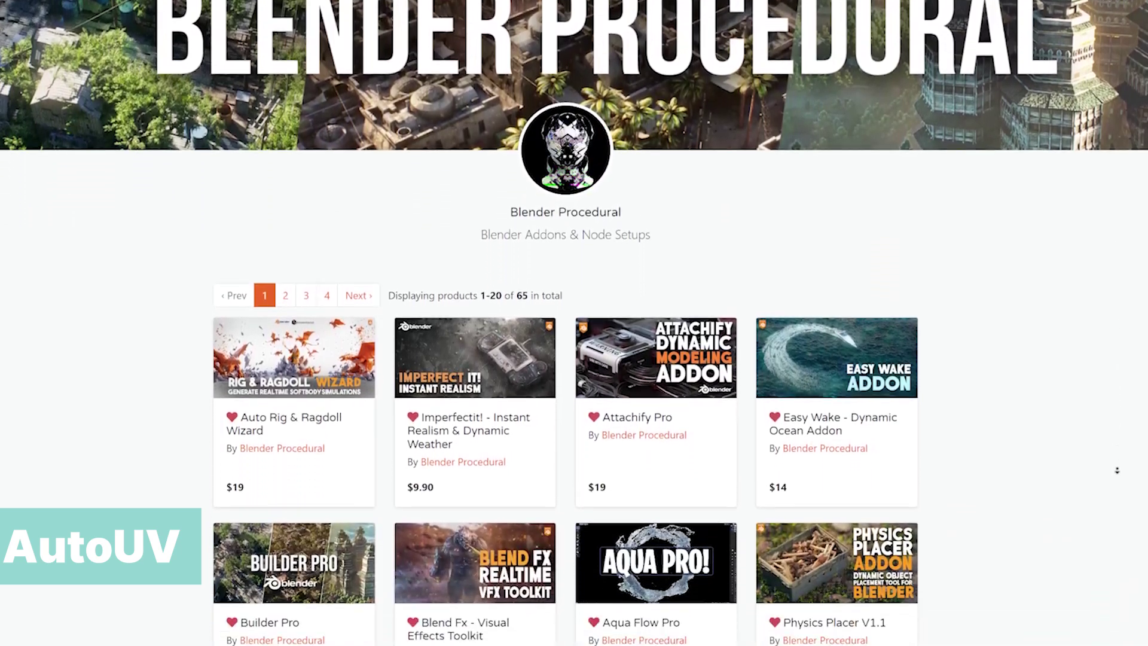
scroll(1116, 473, down, 5)
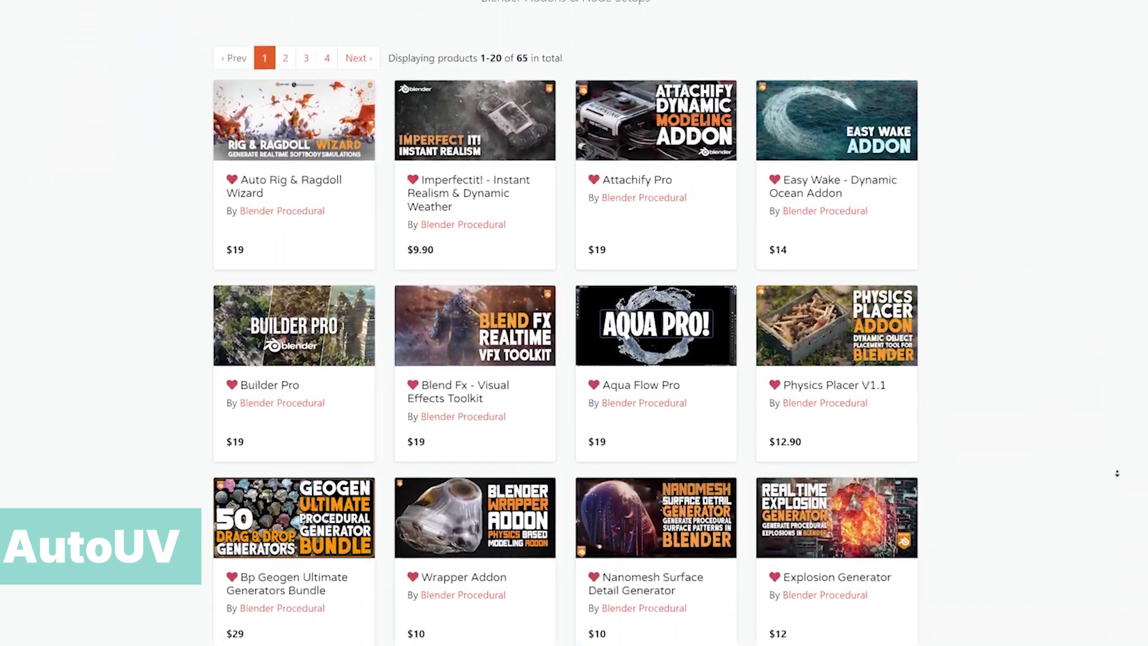
scroll(1117, 473, down, 5)
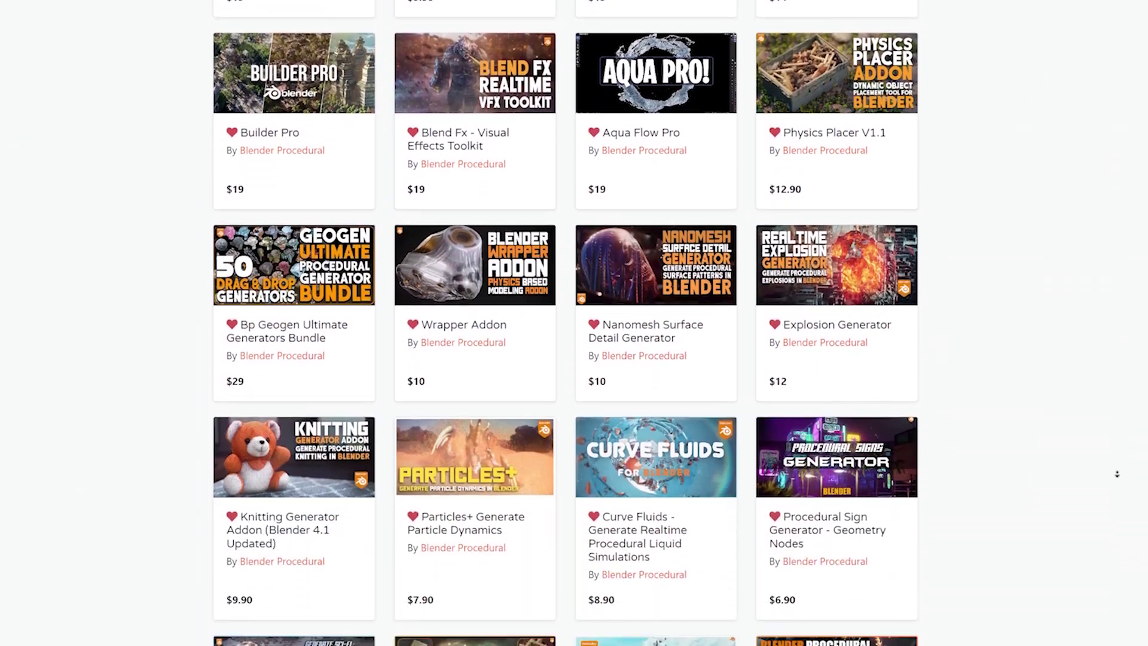
scroll(1116, 479, down, 4)
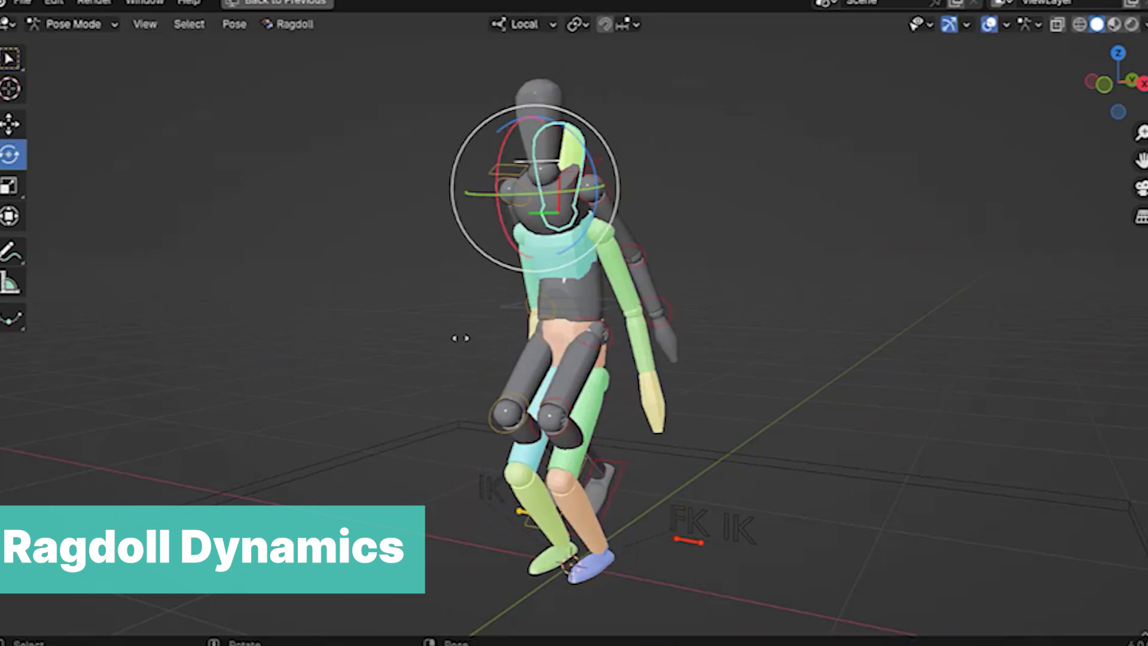
Play the ragdoll simulation and rotate the character's selected control about the Z axis
key(space)
key(r)
key(z)
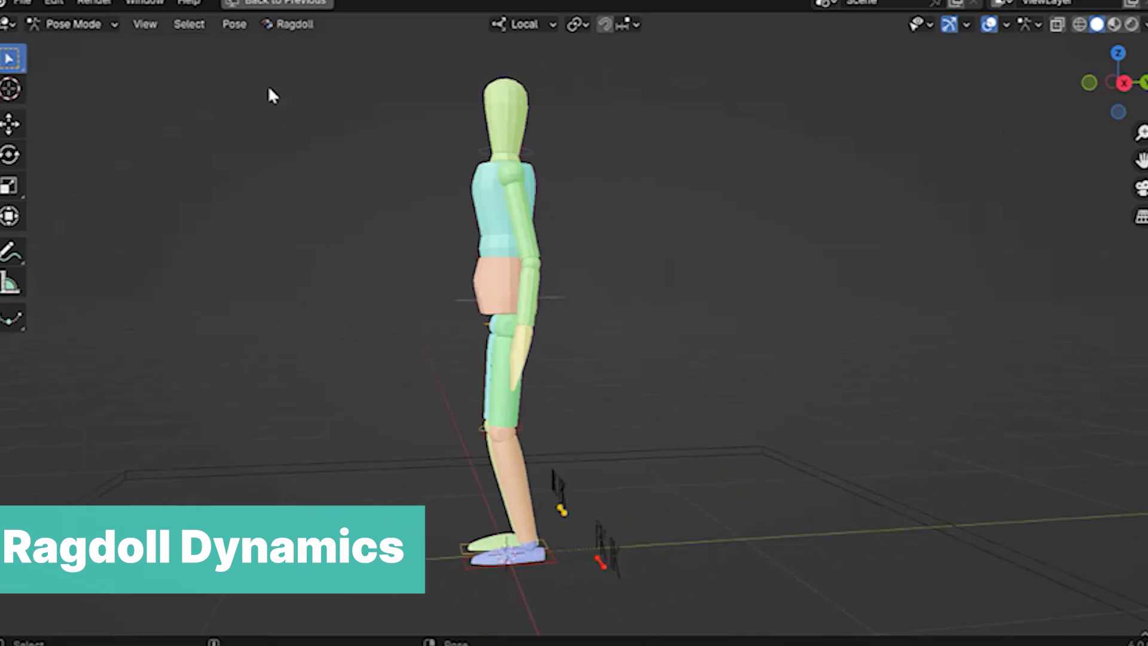
click(281, 287)
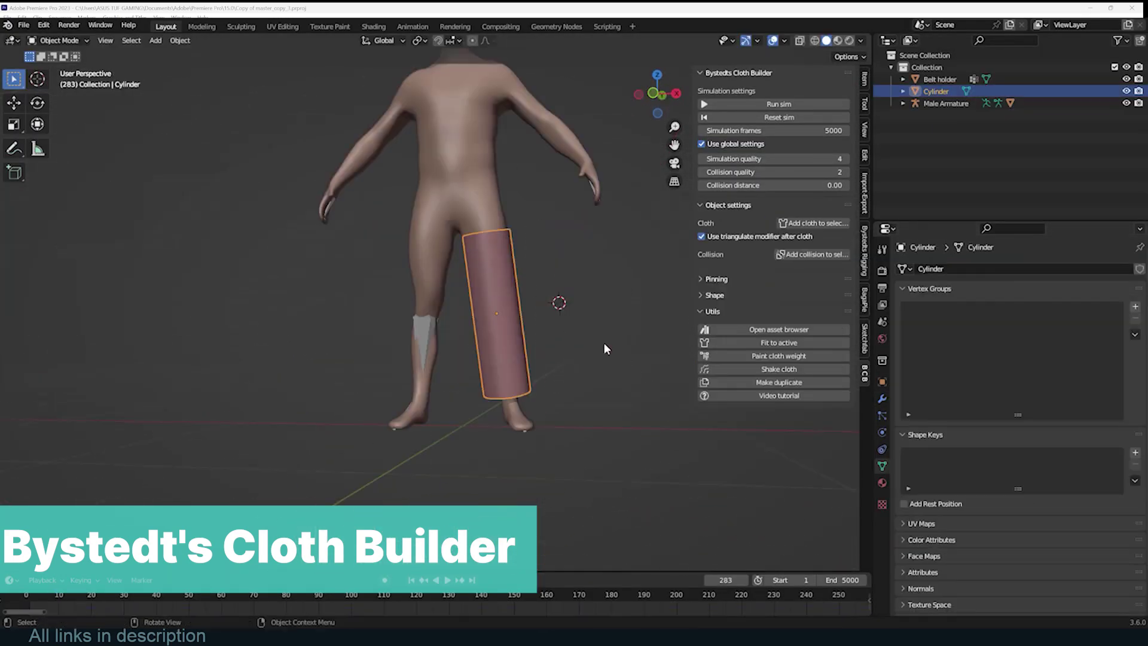
Run the cloth simulation on the cylinder around the male figure's leg
click(761, 105)
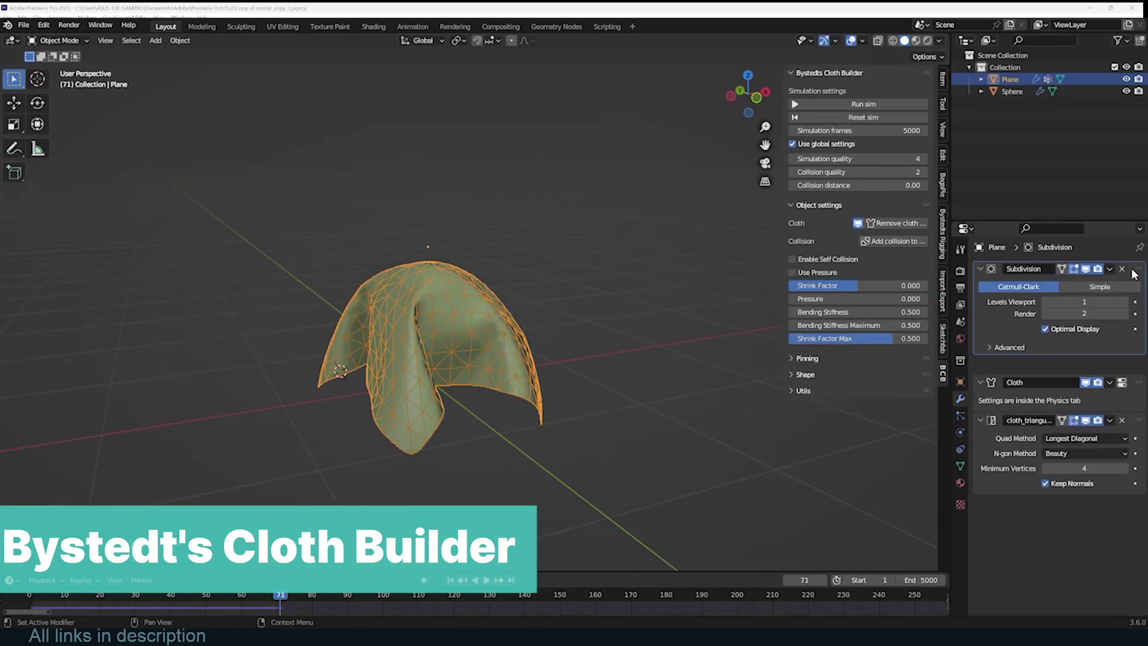
Reorder the draped plane's Subdivision modifier in its modifier stack and run the cloth simulation
drag(1134, 275, 1134, 278)
click(863, 104)
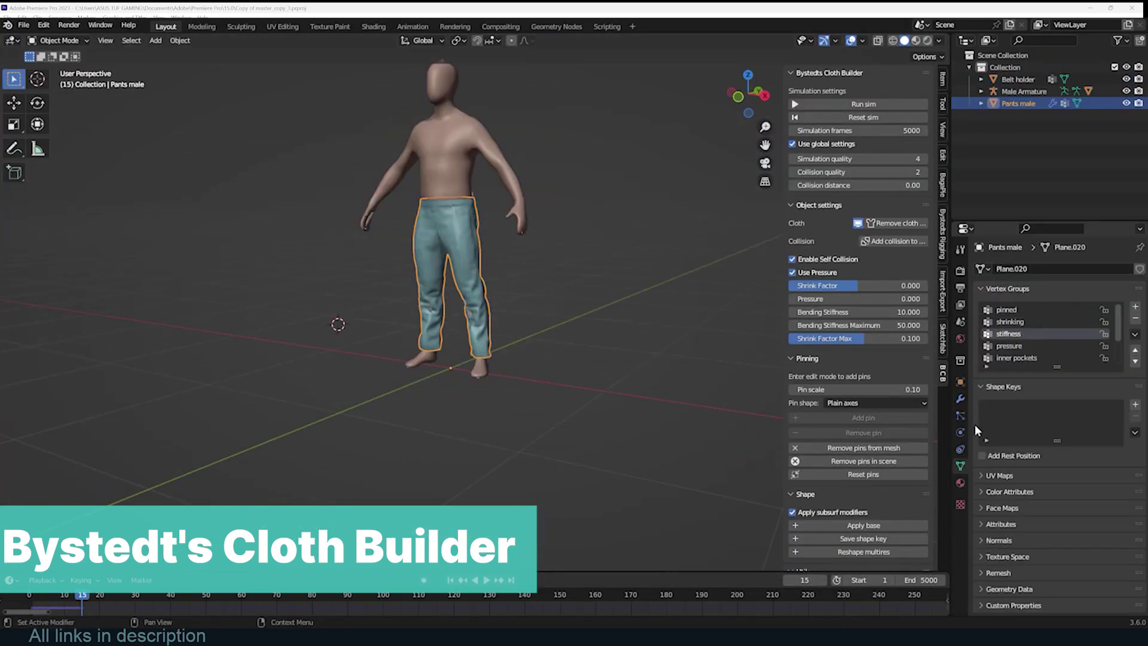
Start painting a cloth weight on the male pants with the cloth builder's Paint cloth weight utility
scroll(861, 359, down, 4)
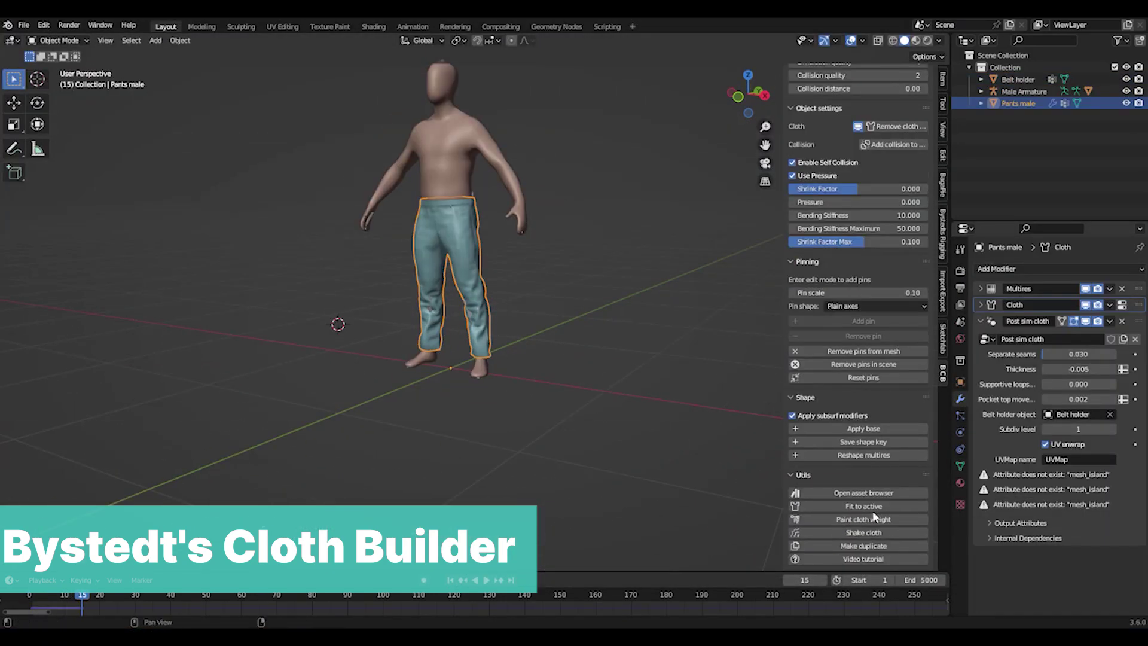
click(864, 518)
click(173, 543)
click(173, 570)
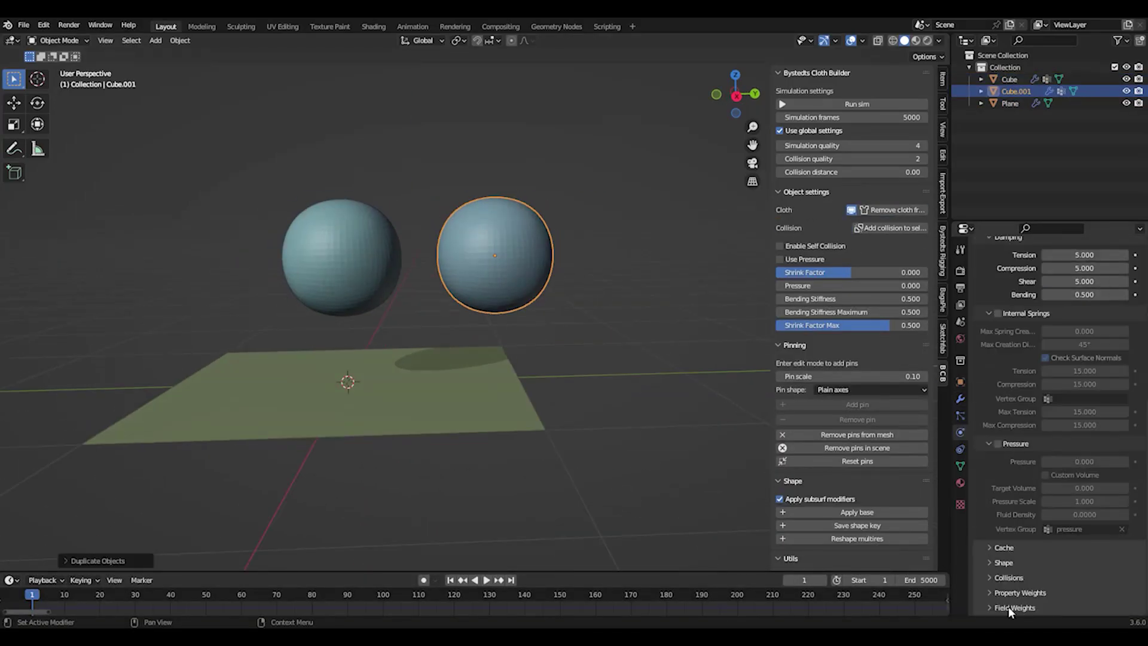
scroll(1008, 606, up, 10)
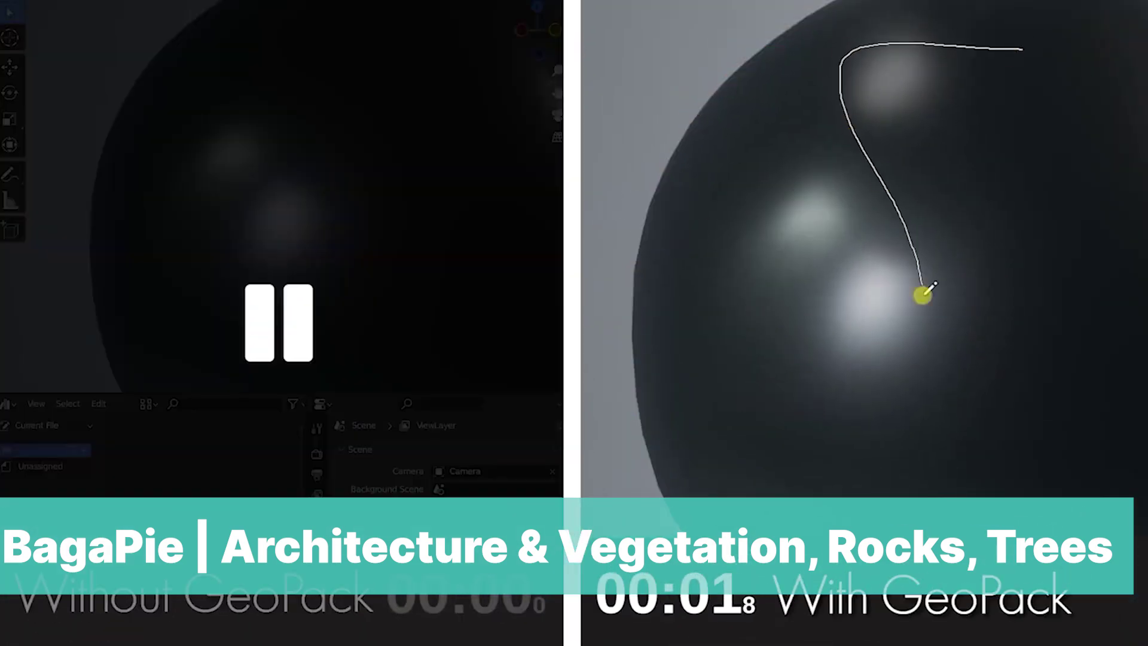
Draw a freehand curve down the surface of the dark sphere as the zipper's path
drag(929, 289, 717, 473)
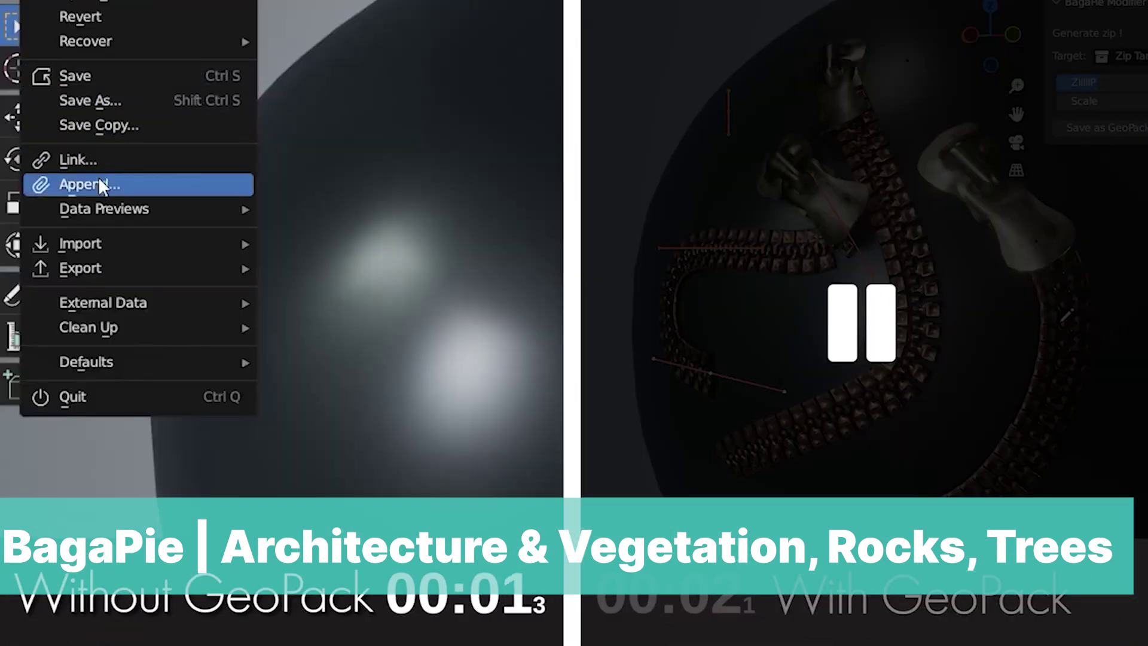
Append BP_Zip ! from the zip Blender file on the desktop and add a new object to the scene
click(99, 177)
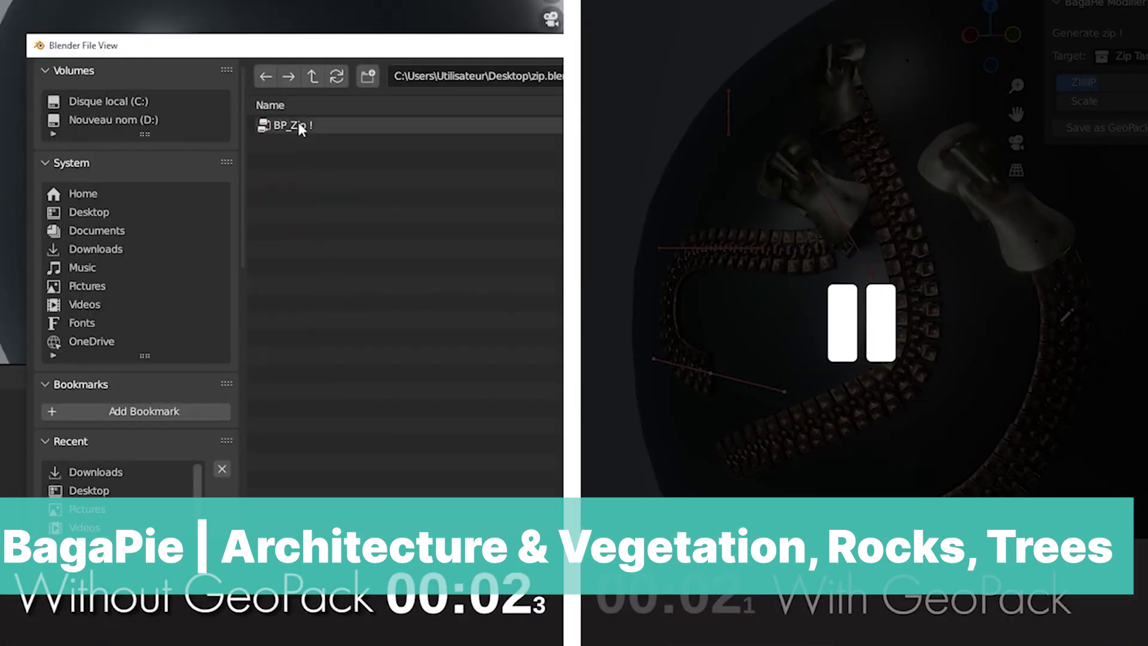
key(shift+a)
mouse_move(249, 223)
click(349, 224)
Move the selected objects to a new collection named Collection 2
key(m)
click(291, 208)
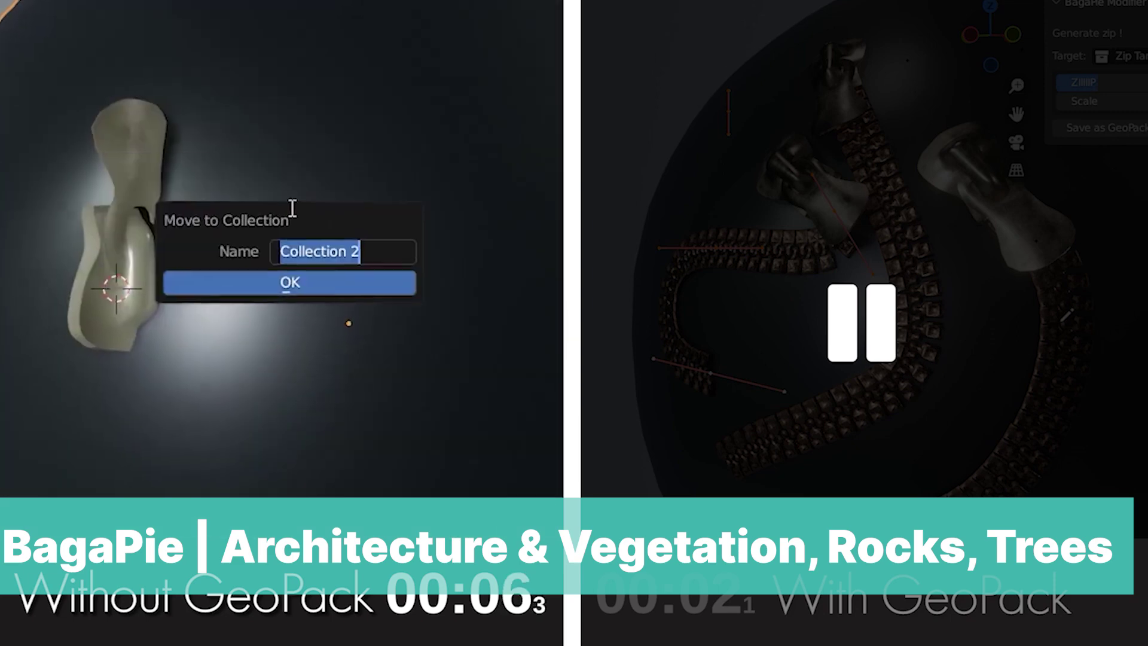
click(282, 290)
click(411, 396)
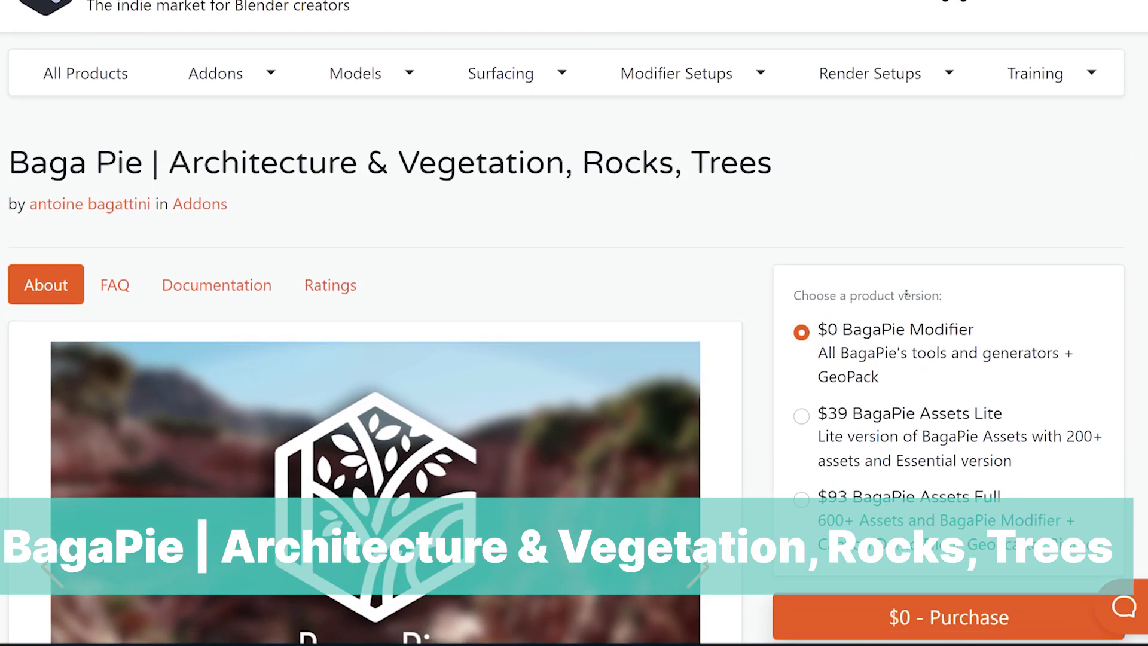
Switch to the BagaPie product page on Blender Market and examine its versions, tools, GeoPack and asset descriptions
scroll(907, 323, down, 1)
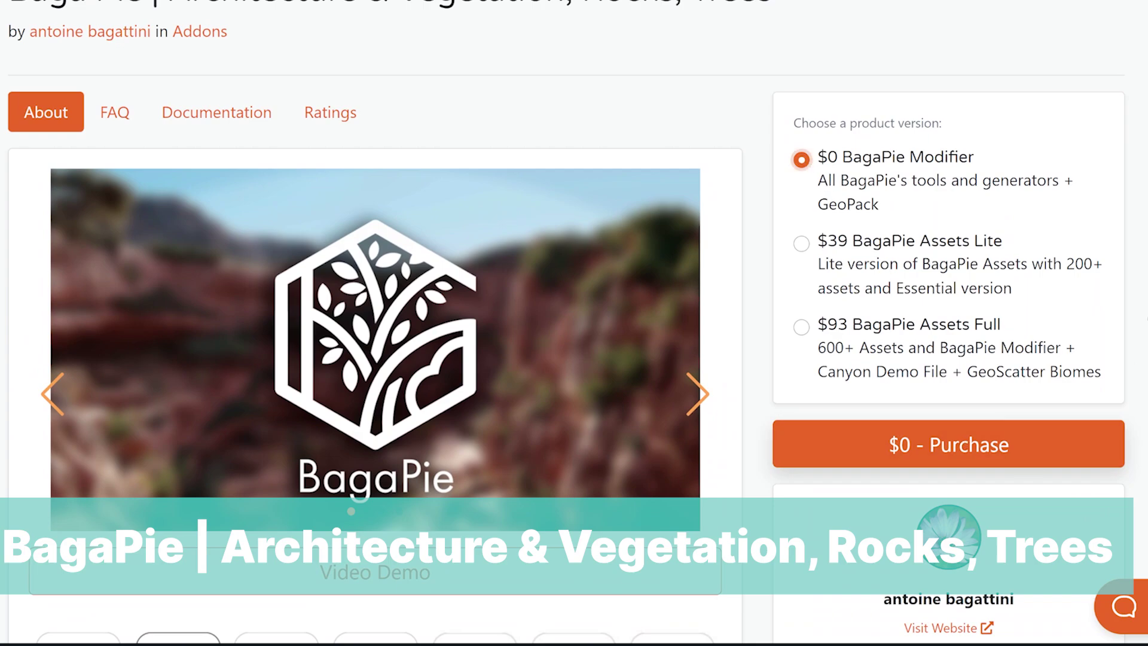
scroll(1127, 440, down, 10)
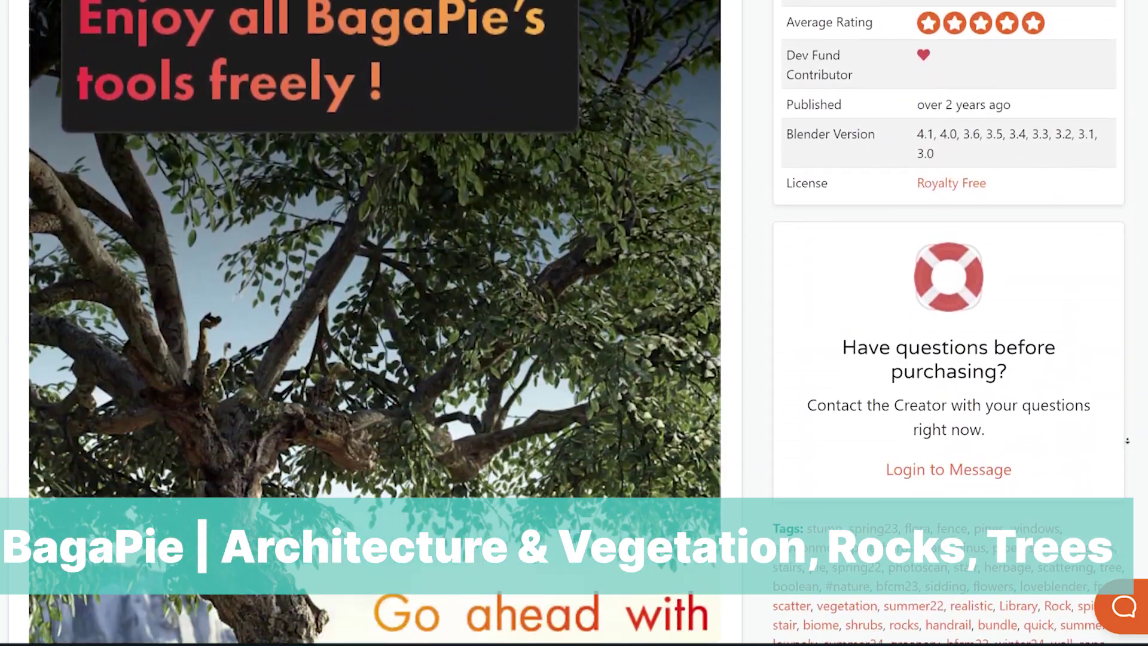
scroll(1127, 441, down, 12)
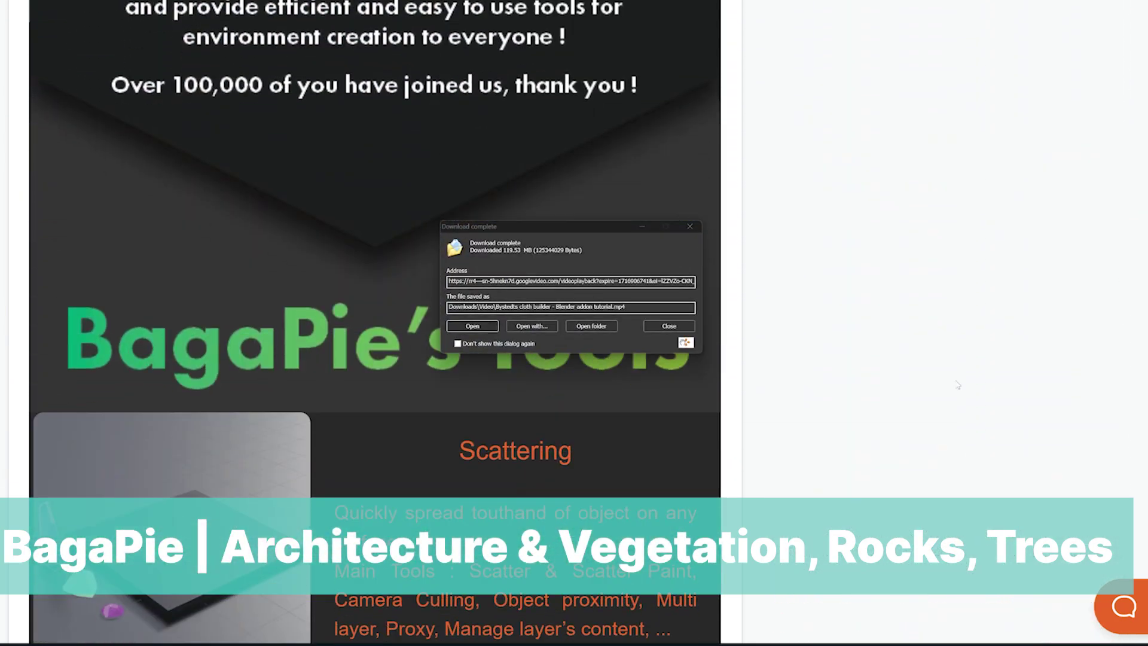
scroll(888, 305, down, 5)
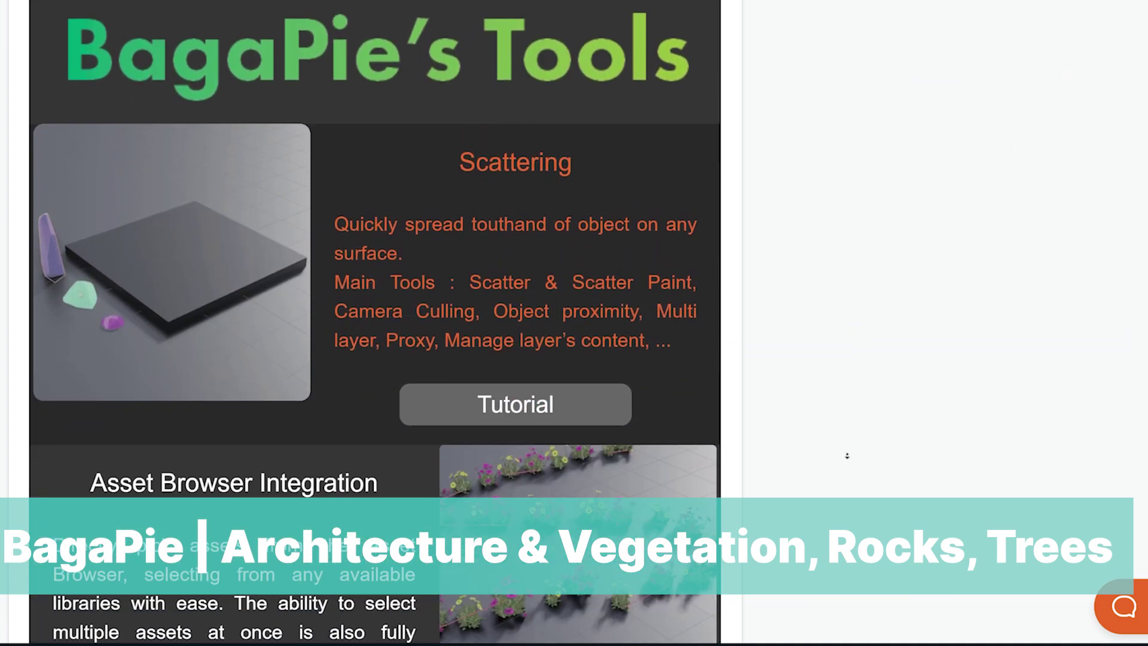
scroll(847, 455, down, 4)
scroll(860, 333, down, 15)
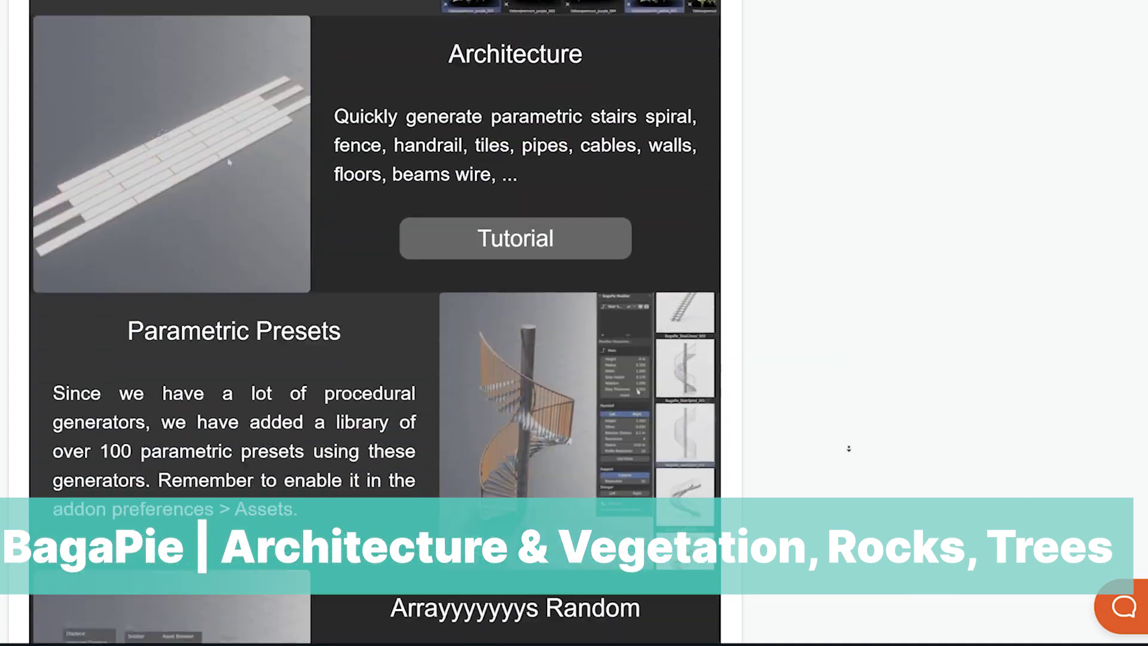
scroll(871, 383, down, 20)
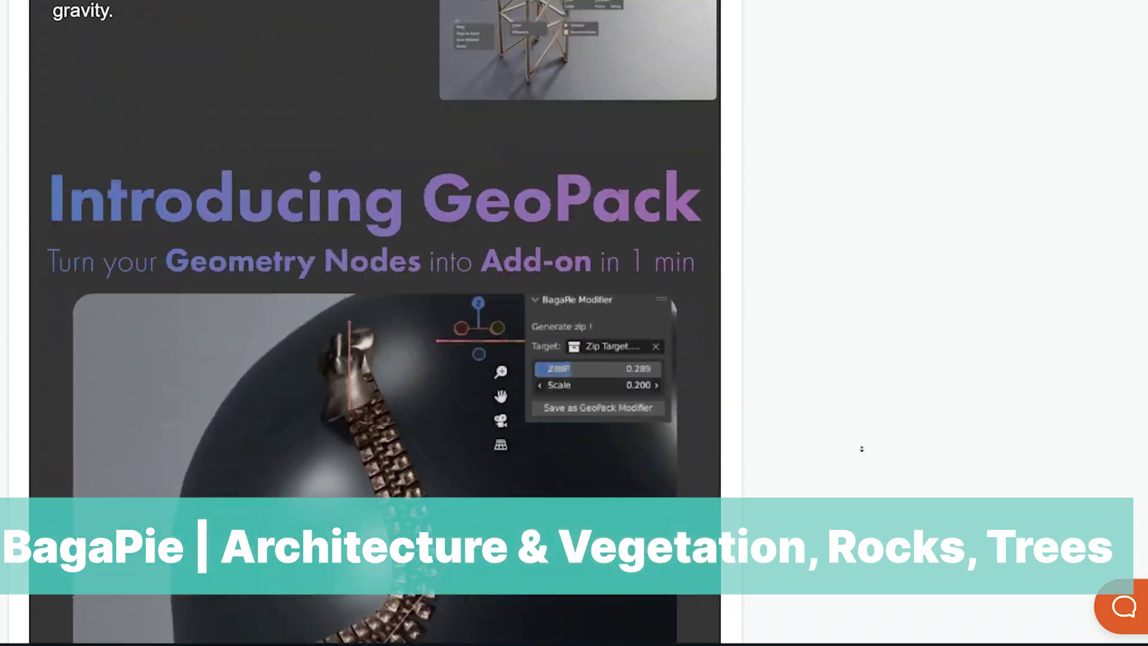
scroll(842, 470, down, 20)
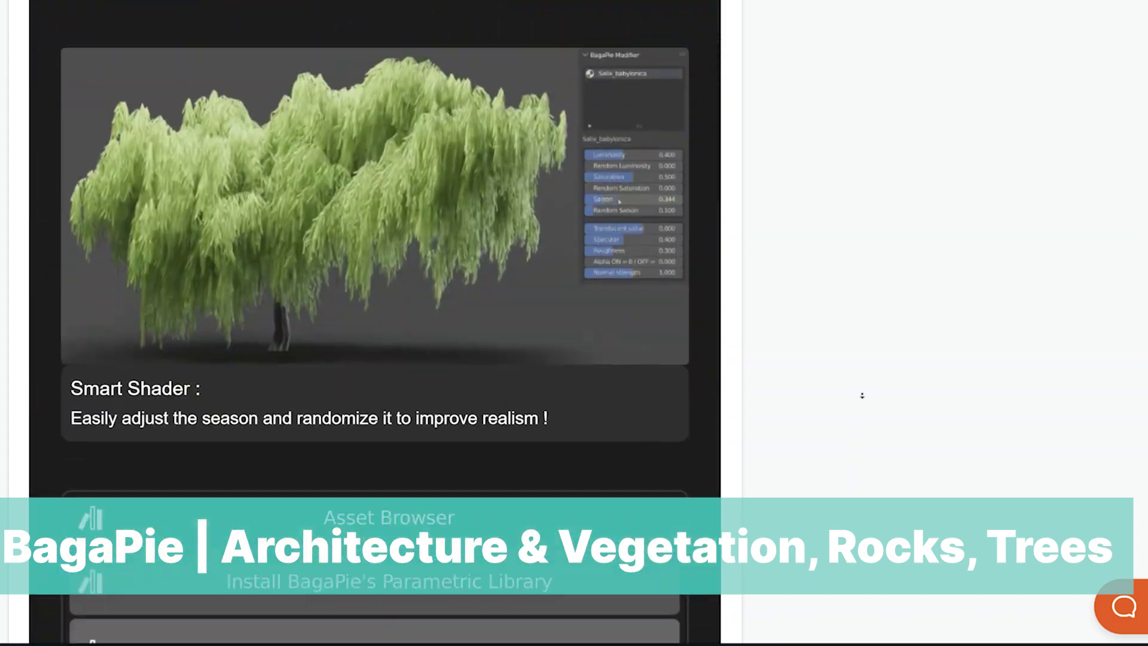
scroll(847, 459, down, 20)
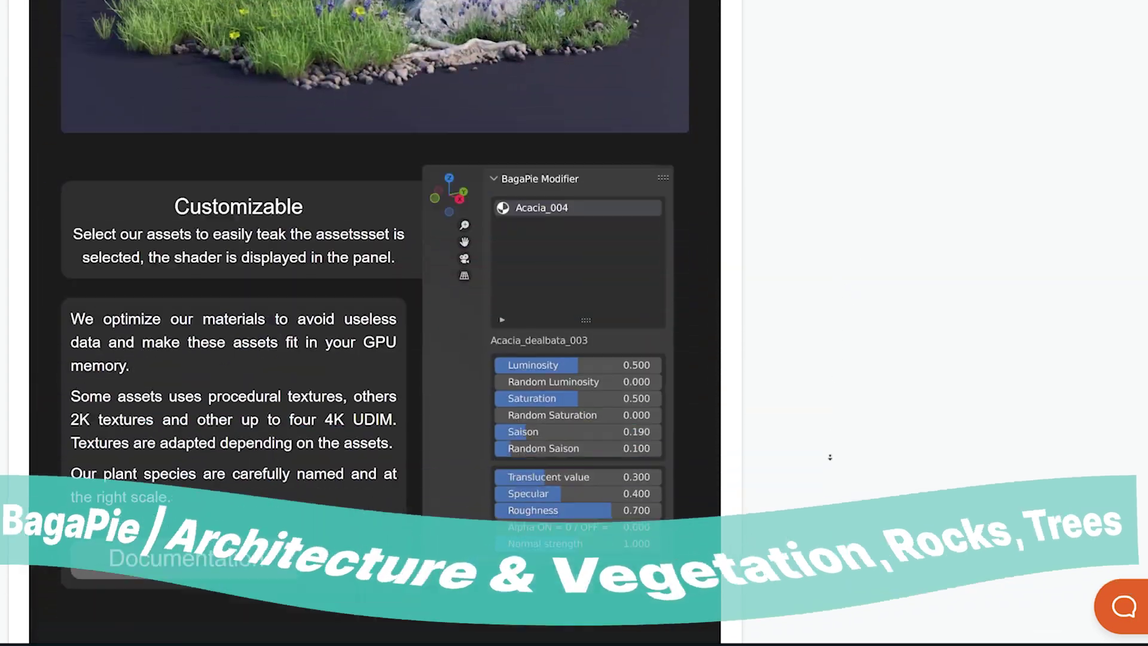
Read the BagaPie page's section on customizable assets, material optimization and documentation
scroll(829, 457, down, 15)
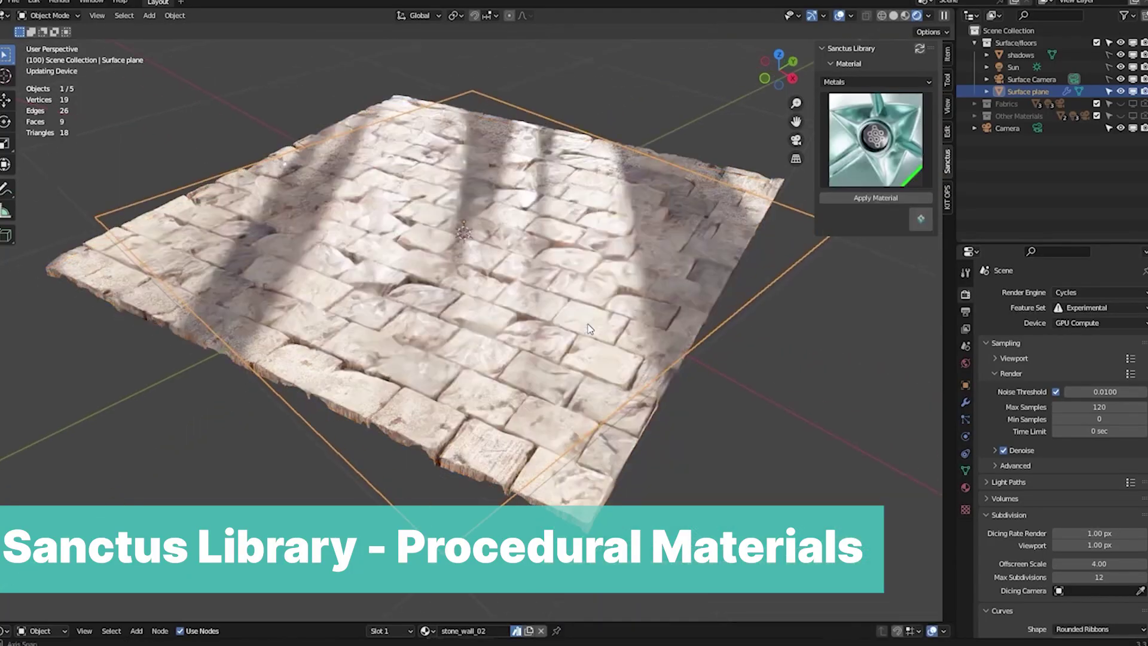
Switch the Sanctus Library material category to Buildings and pick a material from its previews for the surface plane
click(862, 82)
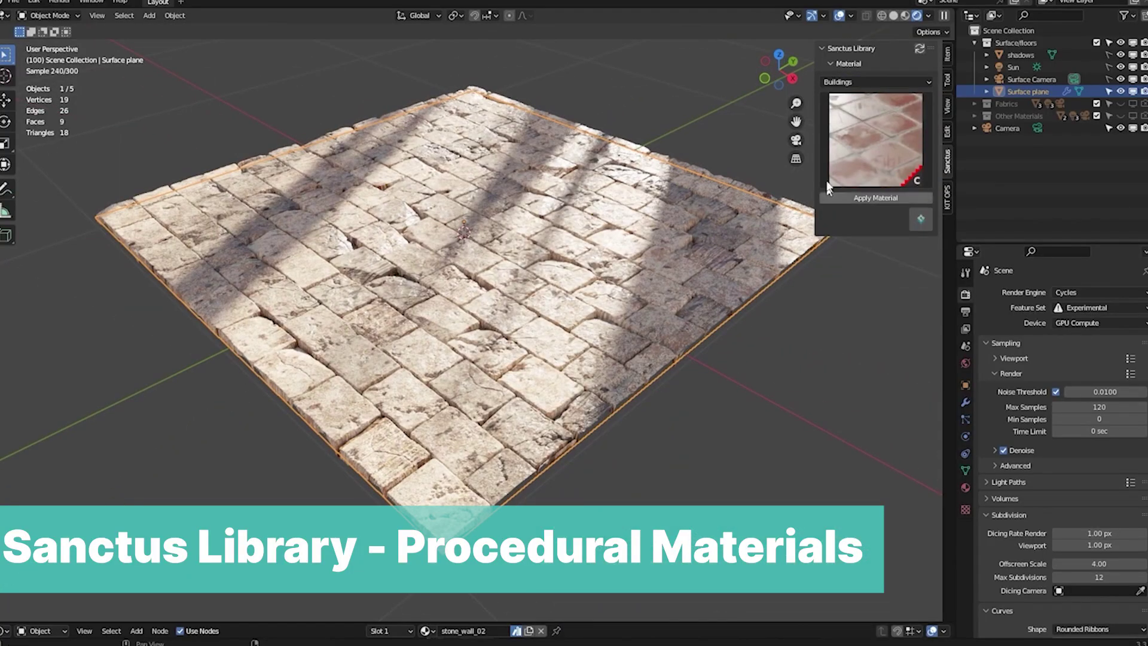
click(827, 189)
click(577, 218)
middle_drag(636, 462, 584, 373)
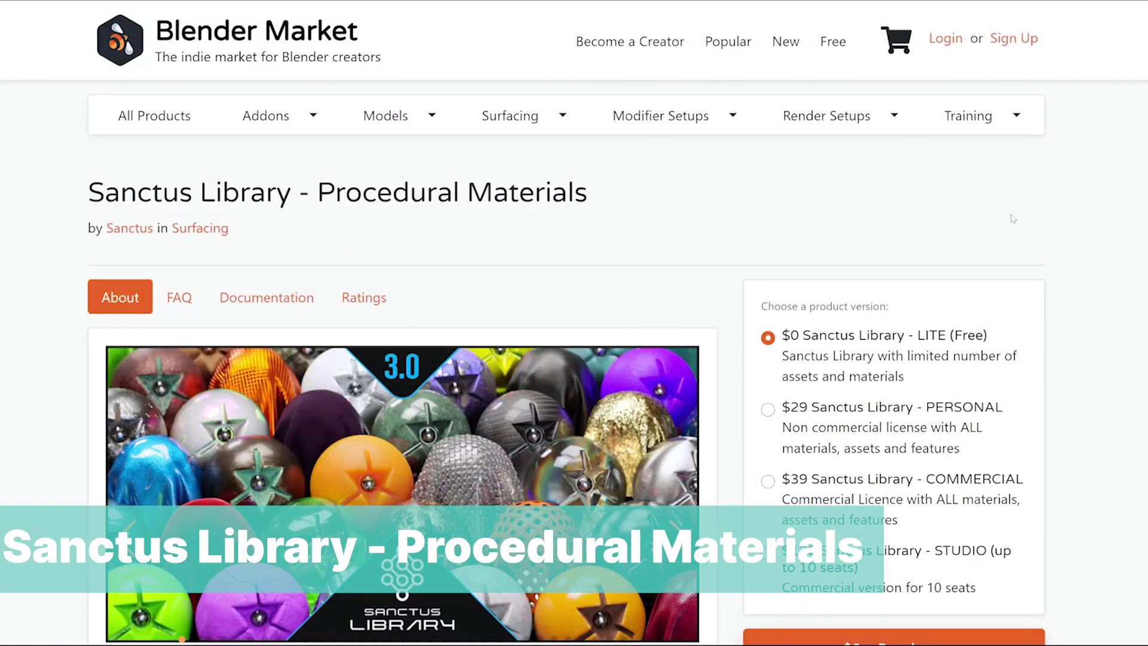
Switch to the Sanctus Library product page on Blender Market and examine its versions, preview images and Unique Materials section
scroll(679, 268, down, 10)
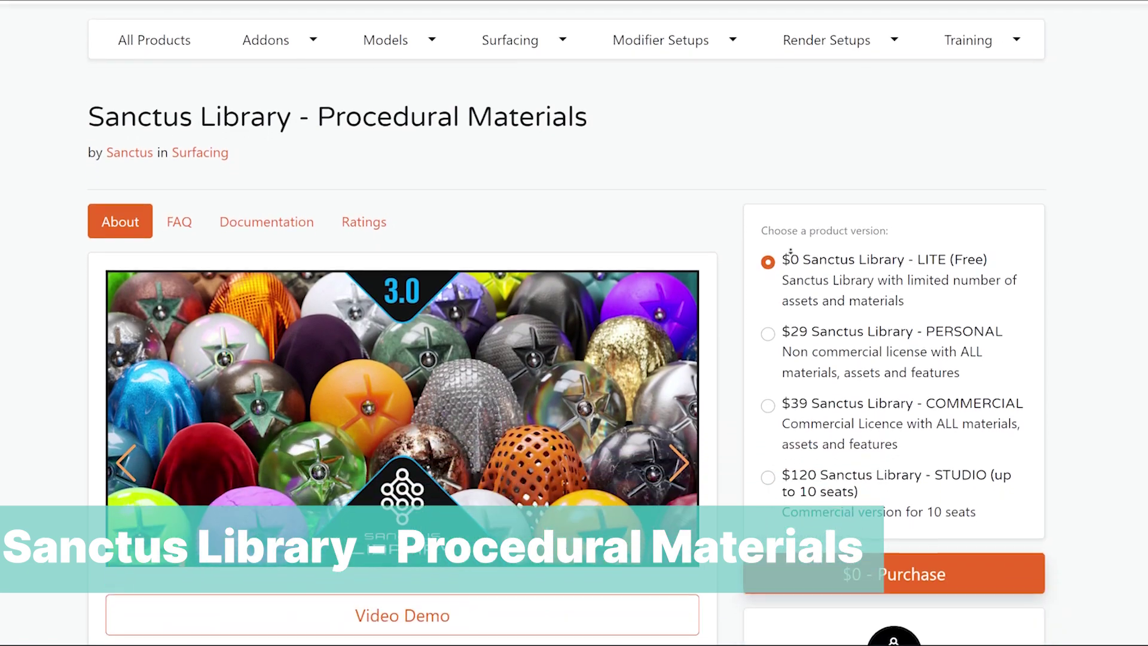
scroll(679, 267, down, 11)
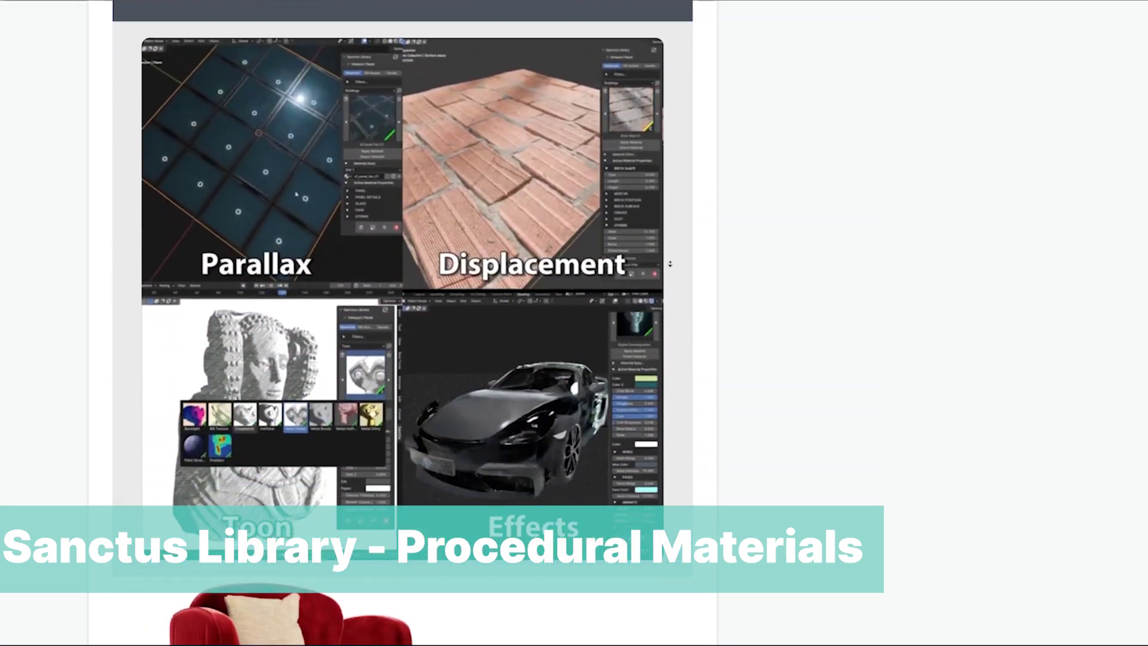
scroll(679, 250, up, 3)
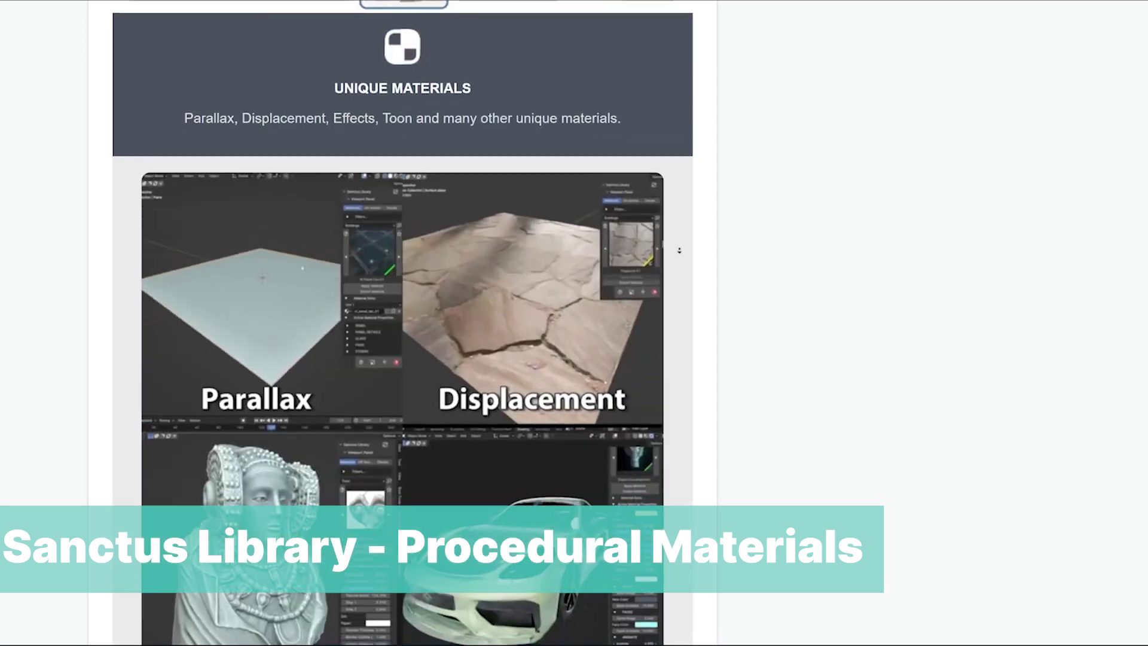
scroll(671, 287, down, 3)
scroll(671, 302, down, 3)
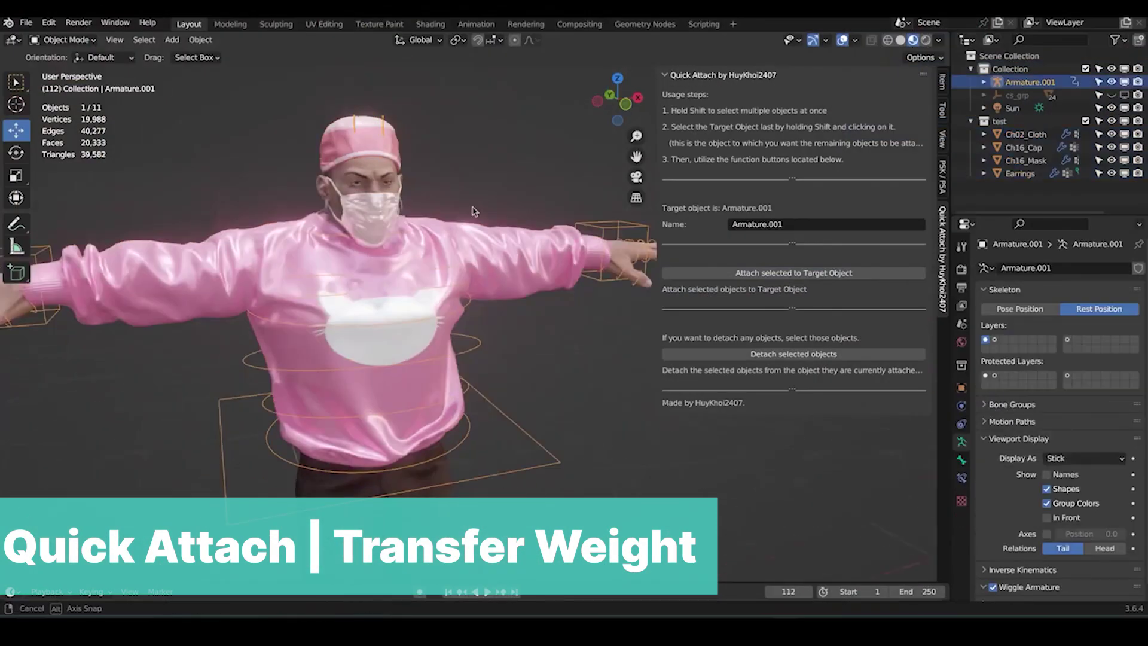
click(361, 375)
middle_drag(361, 375, 329, 238)
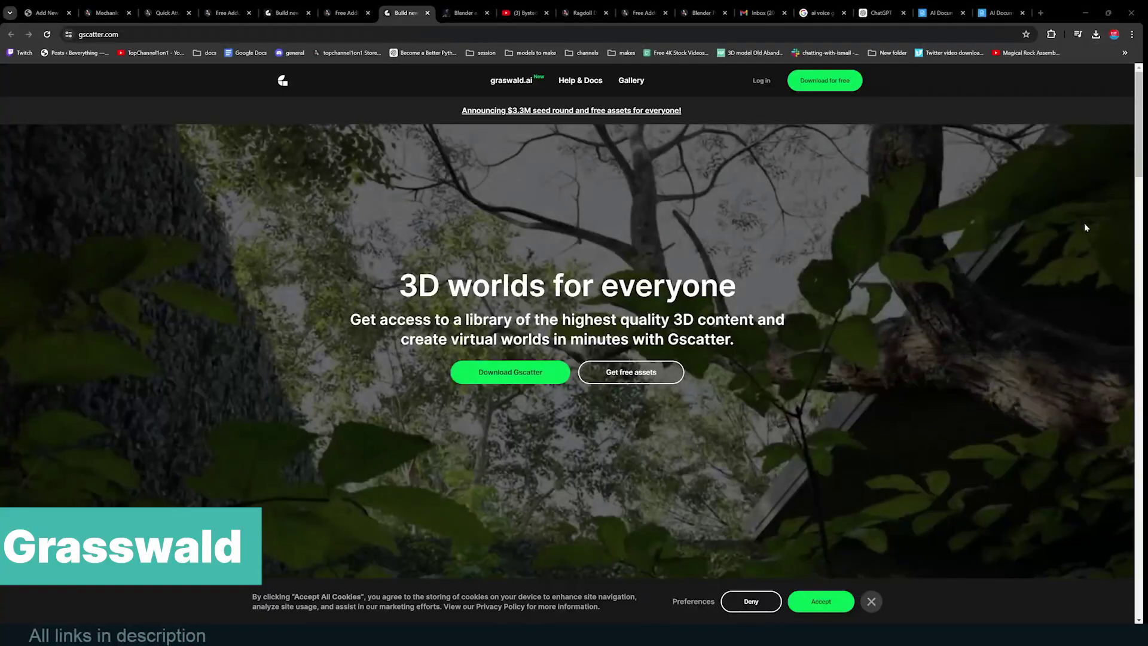
Switch to the Gscatter website and read its introduction to the 3D content library and free scattering add-on
scroll(1064, 249, down, 3)
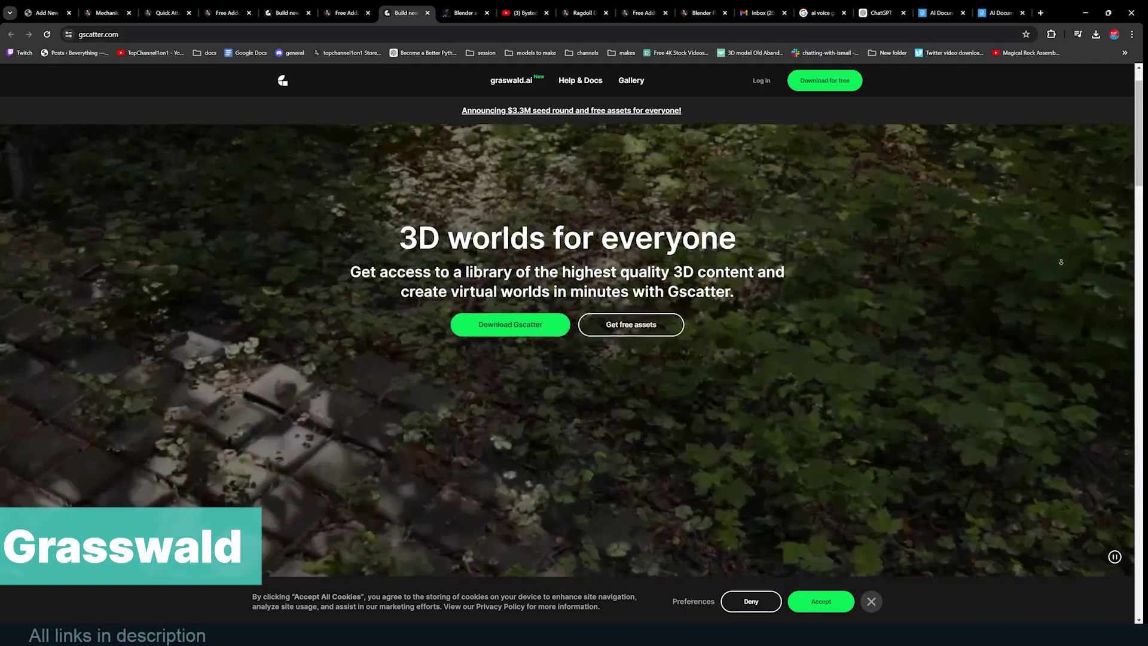
scroll(1061, 263, down, 2)
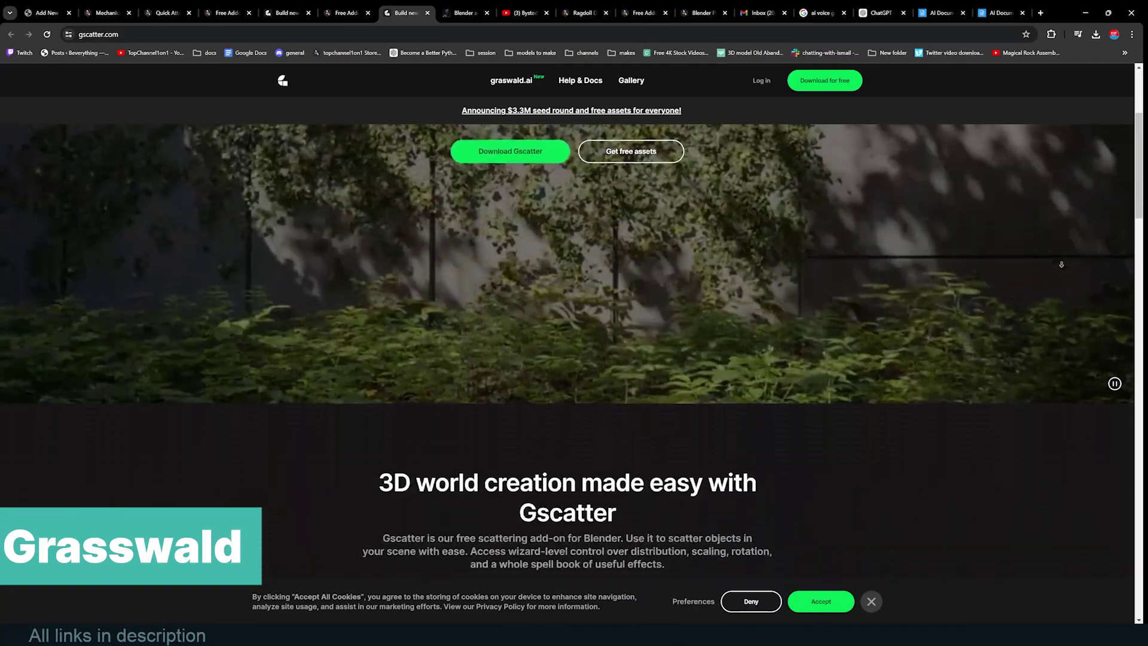
scroll(1061, 264, down, 1)
scroll(1062, 264, down, 4)
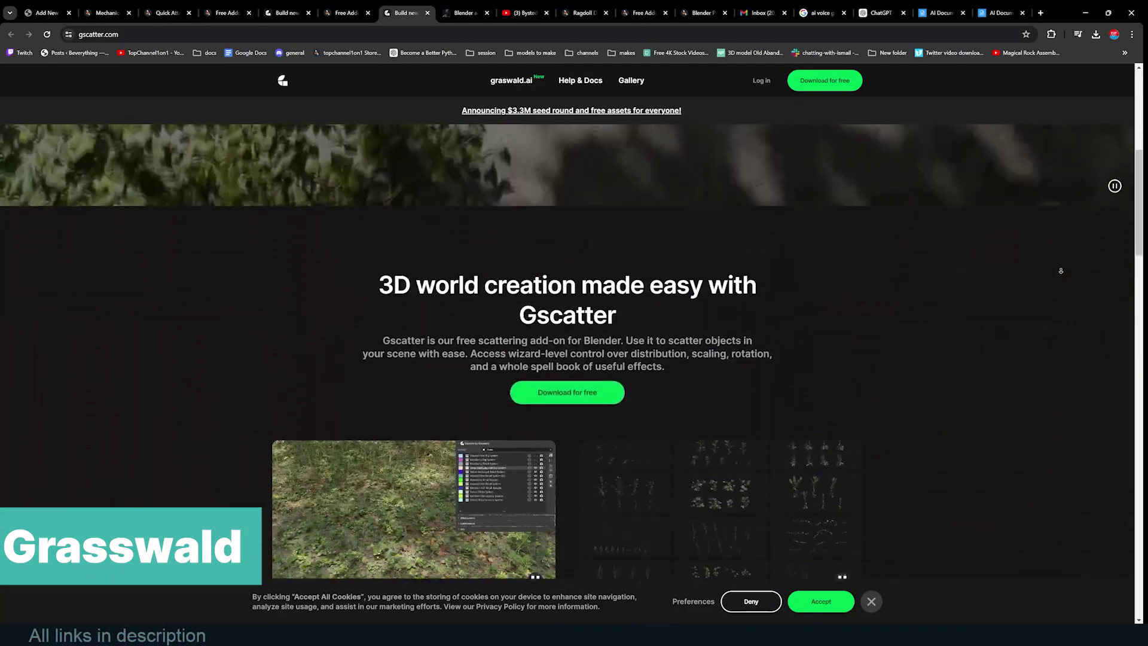